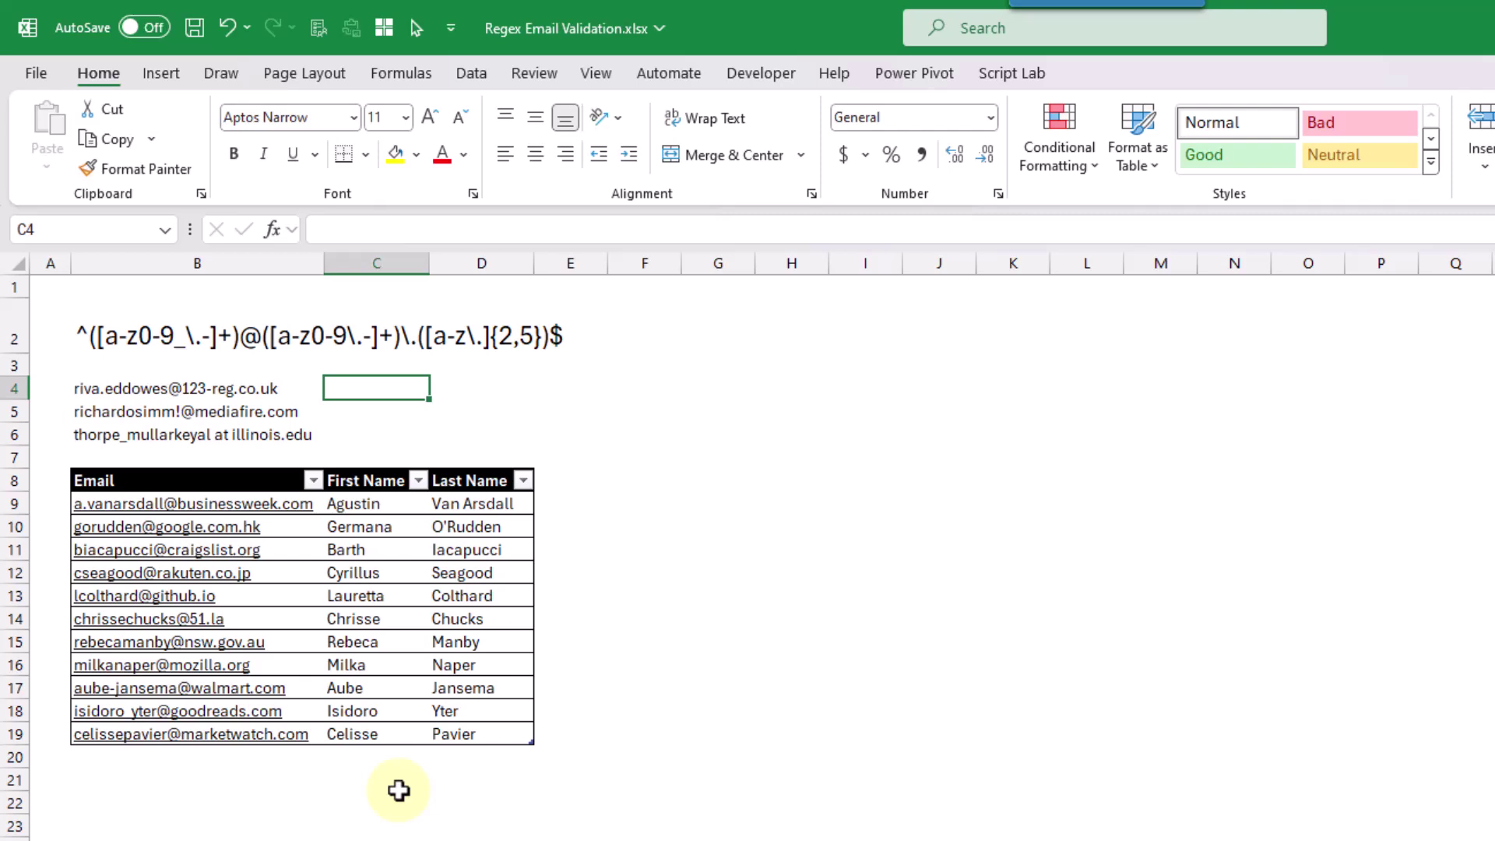
Step: Enter a plain name below the Email table, see it rejected, and discard it
click(233, 757)
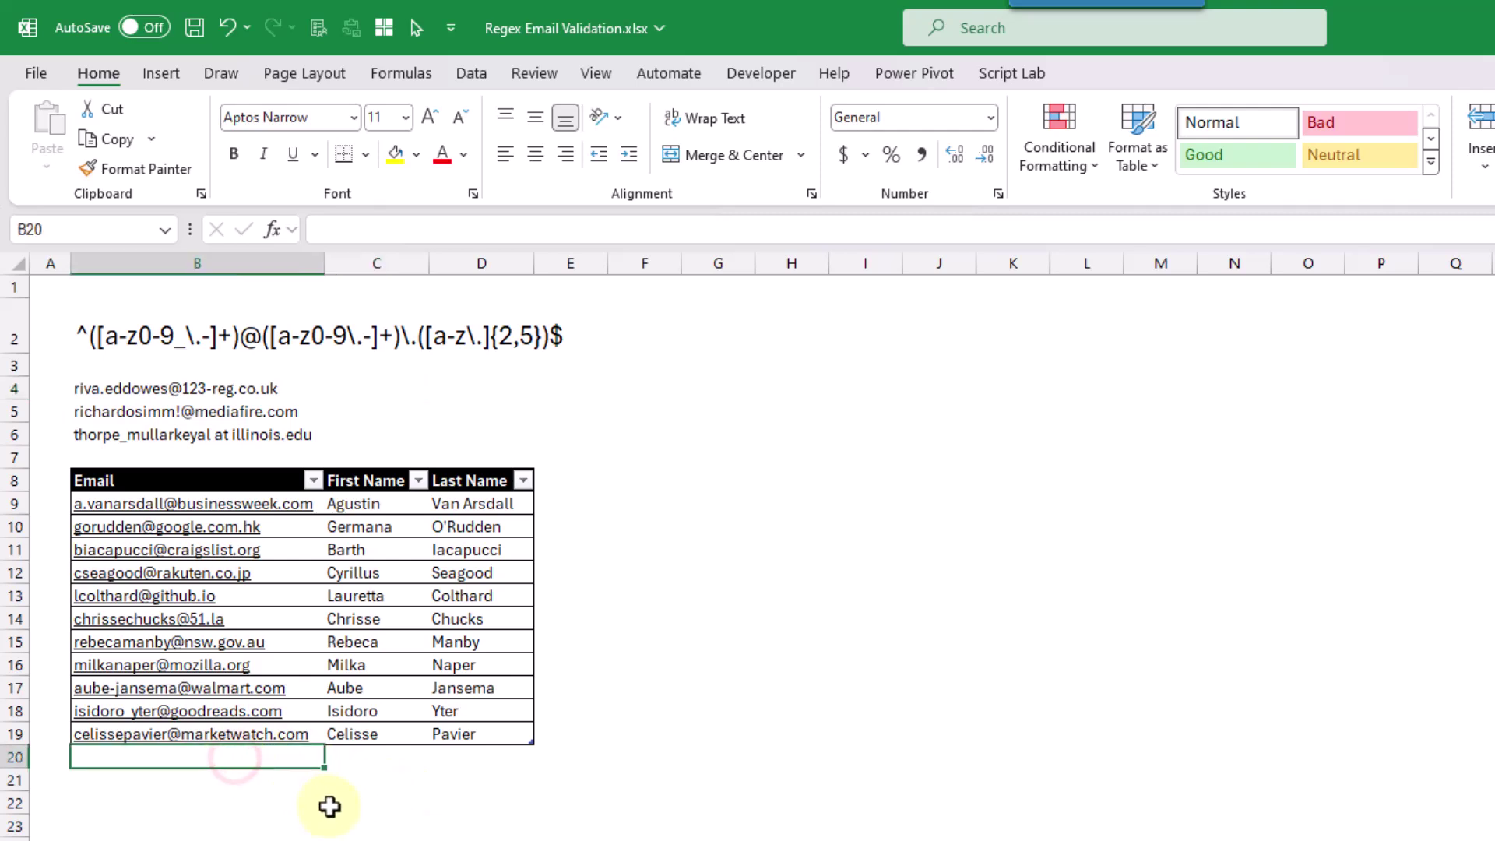
text(john)
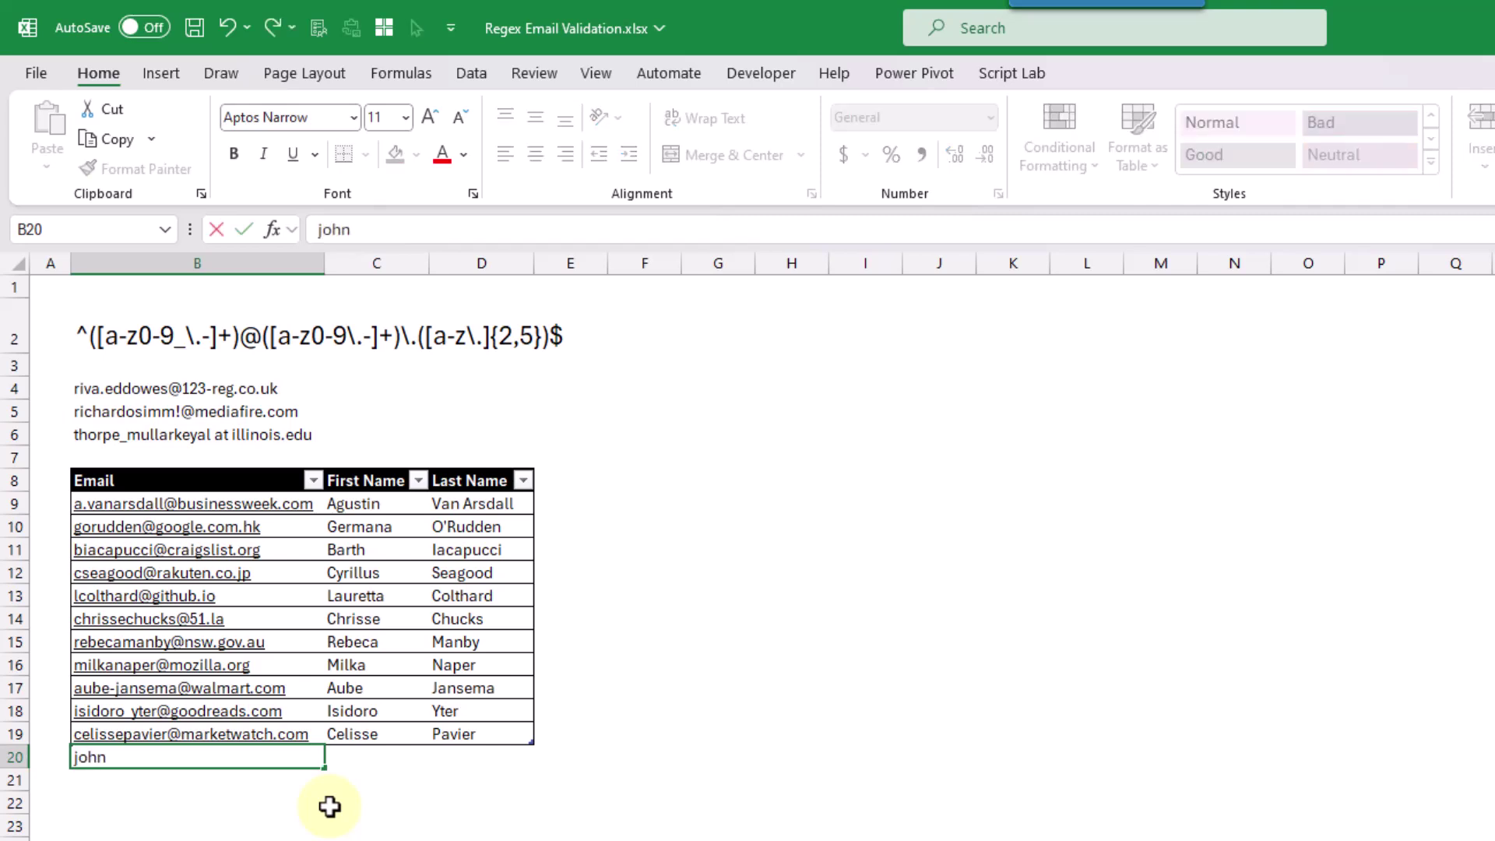
key(Return)
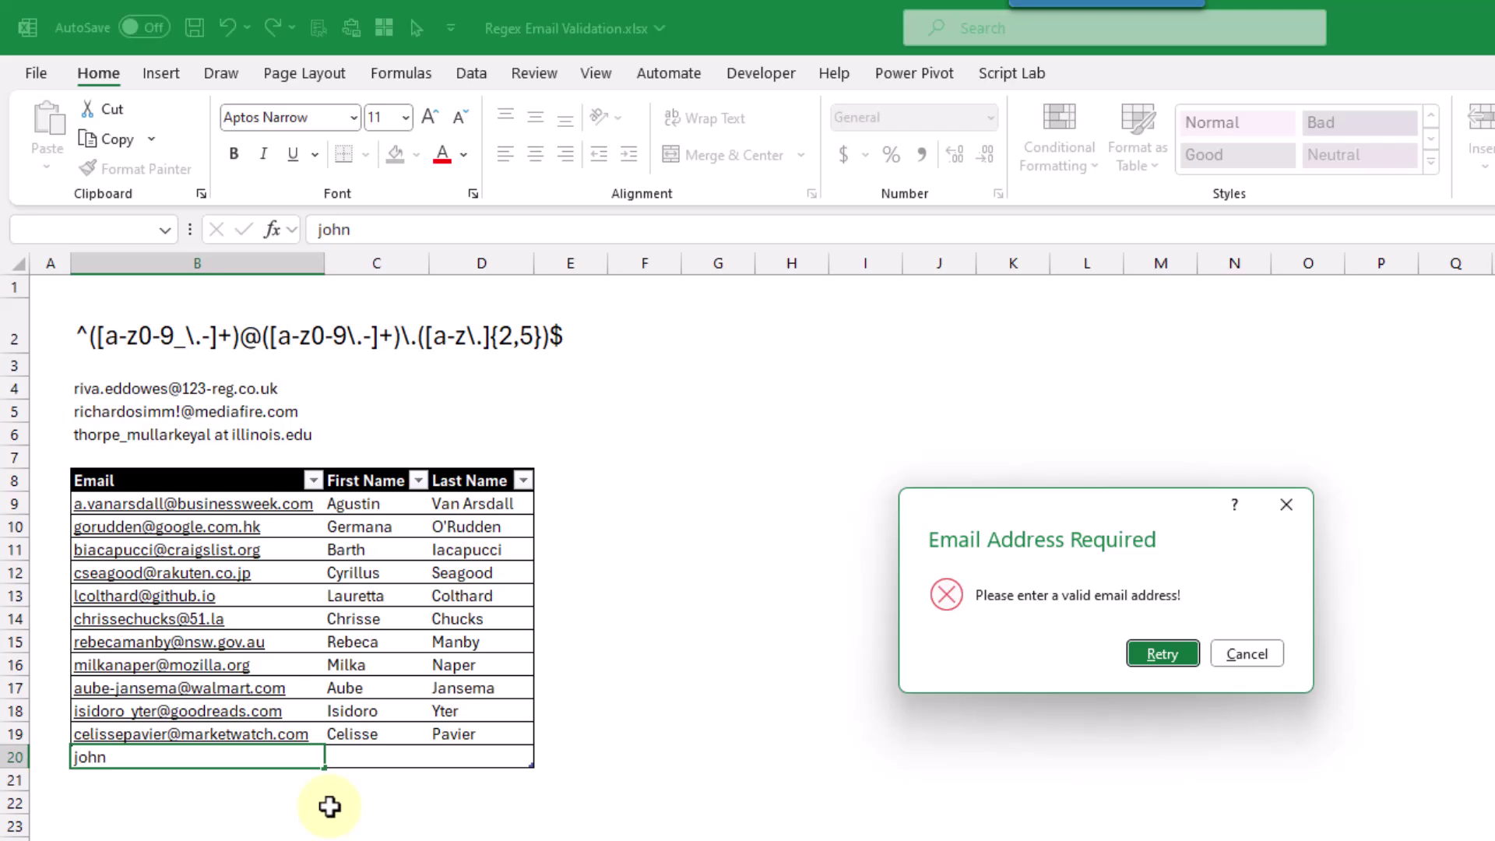
key(Escape)
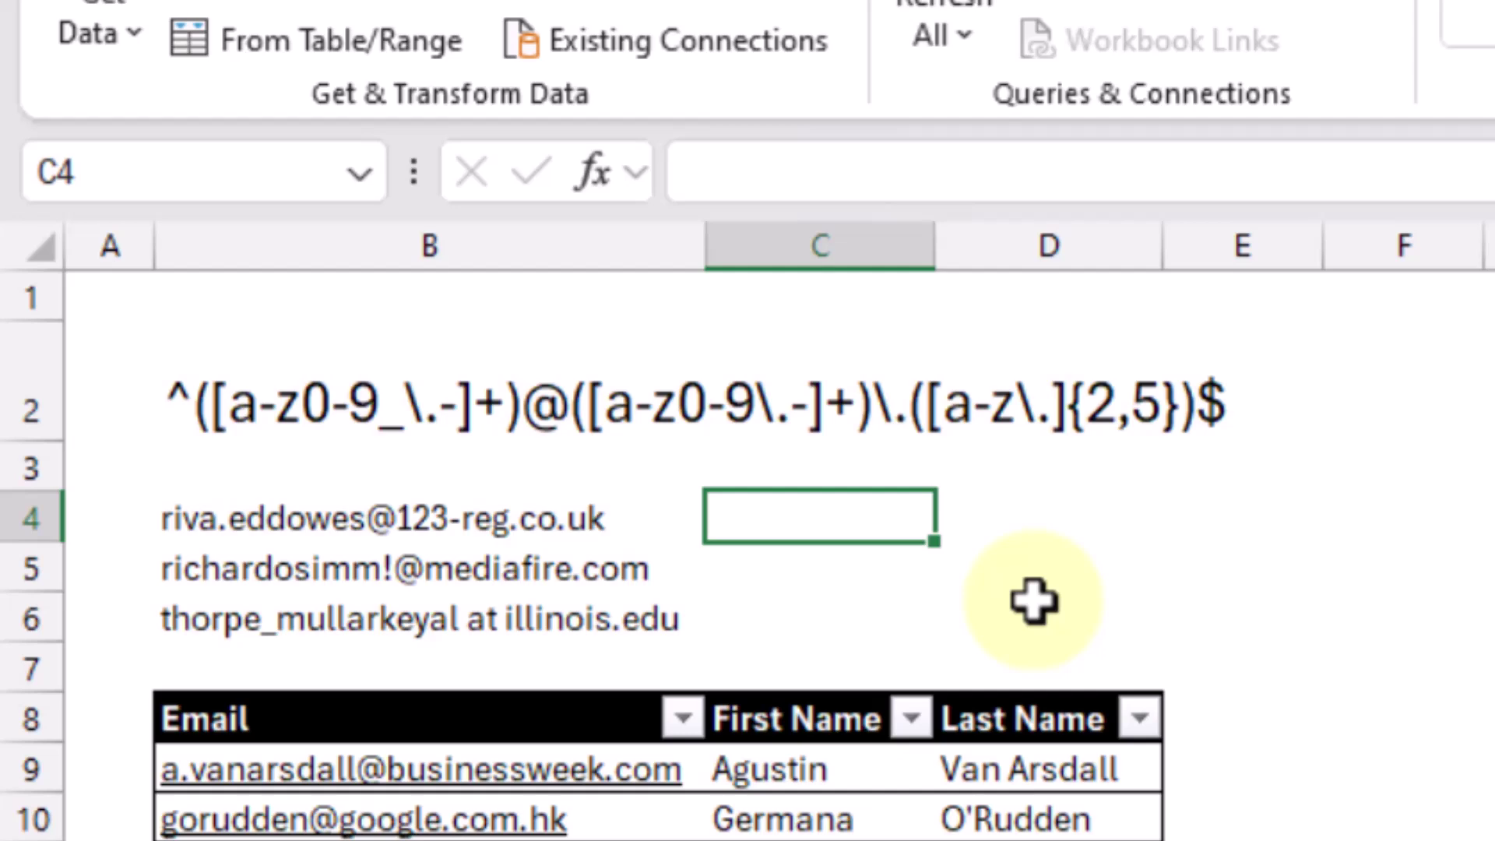
Step: Enter =REGEXTEST(B4,regexPattern) in C4 so it returns TRUE for the first address
text(=rege)
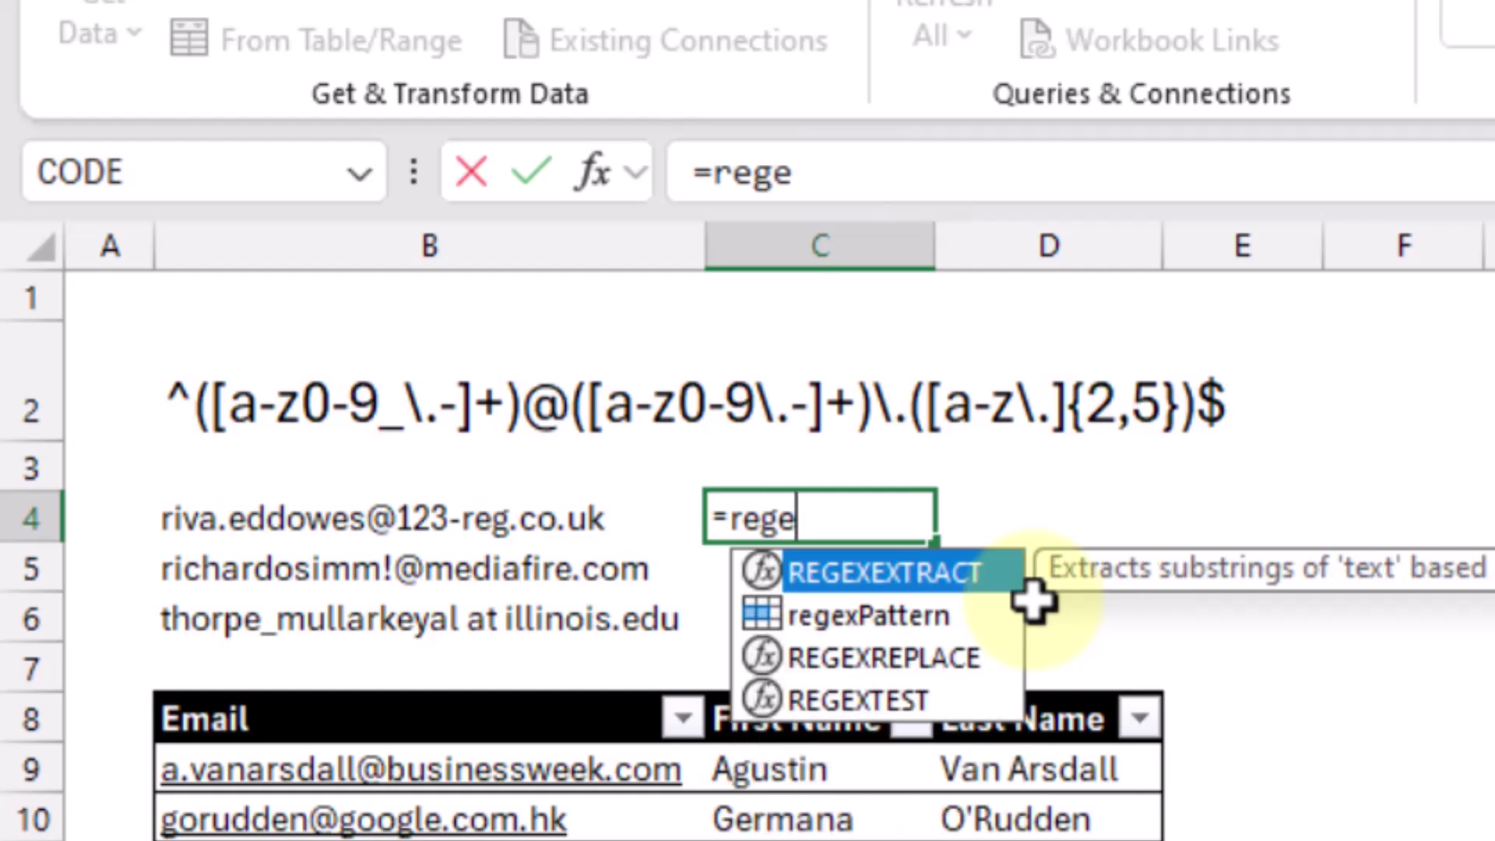
key(Down)
key(Down)
key(Down)
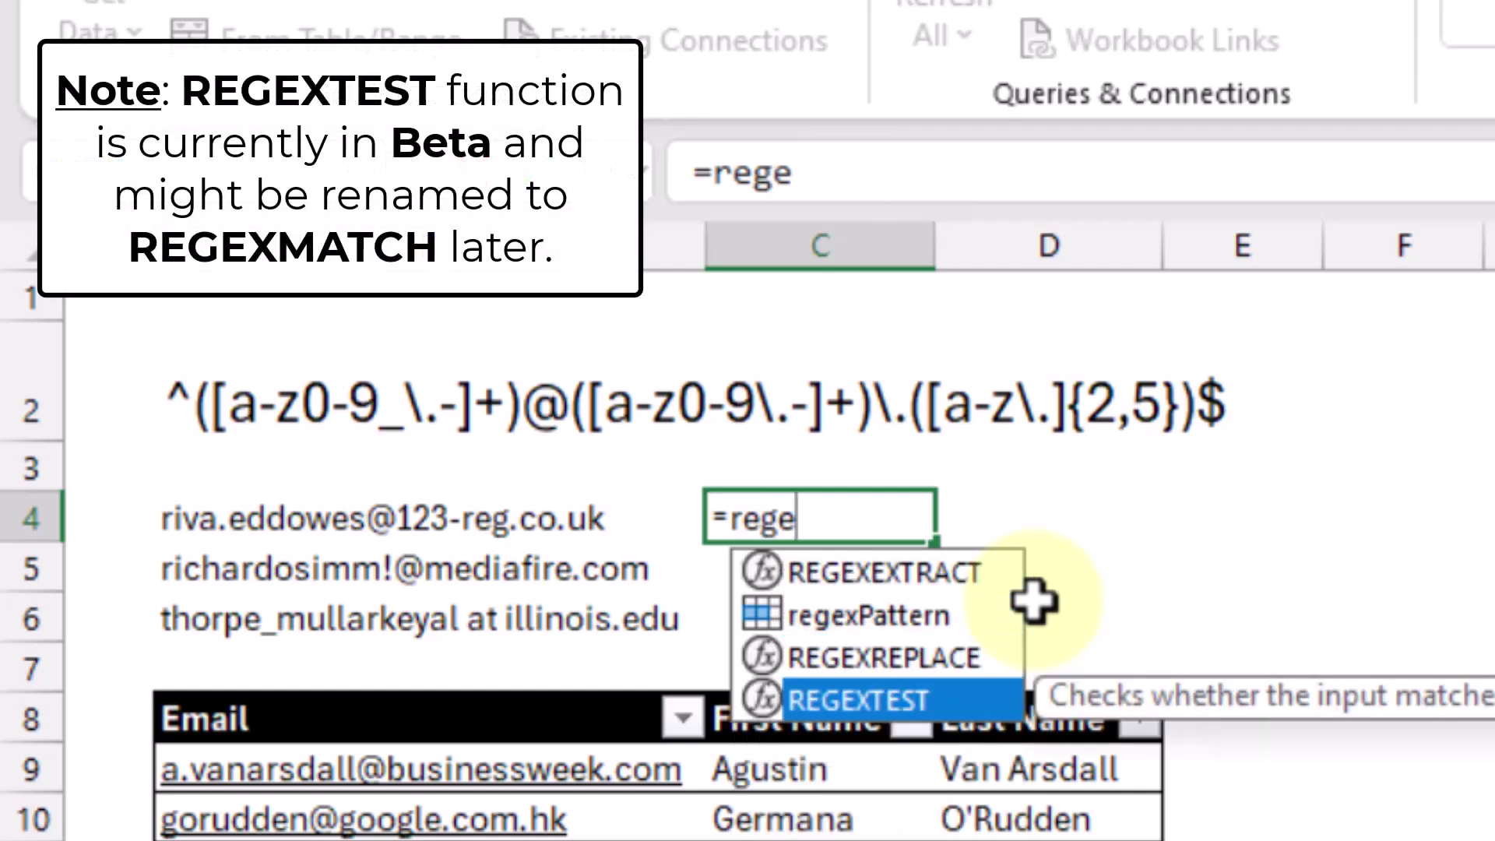
key(Tab)
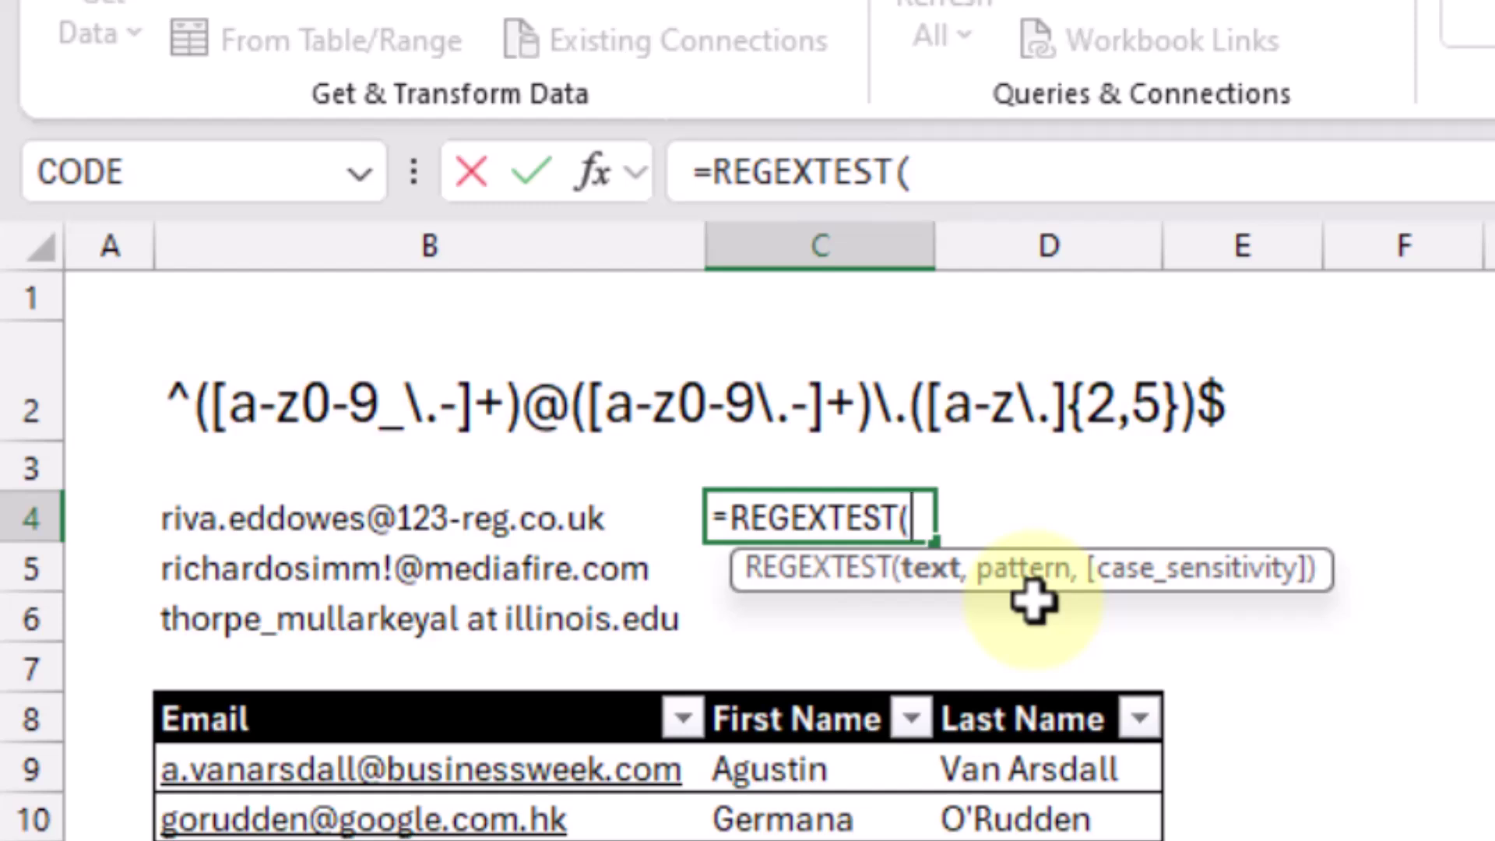
key(Left)
text(,)
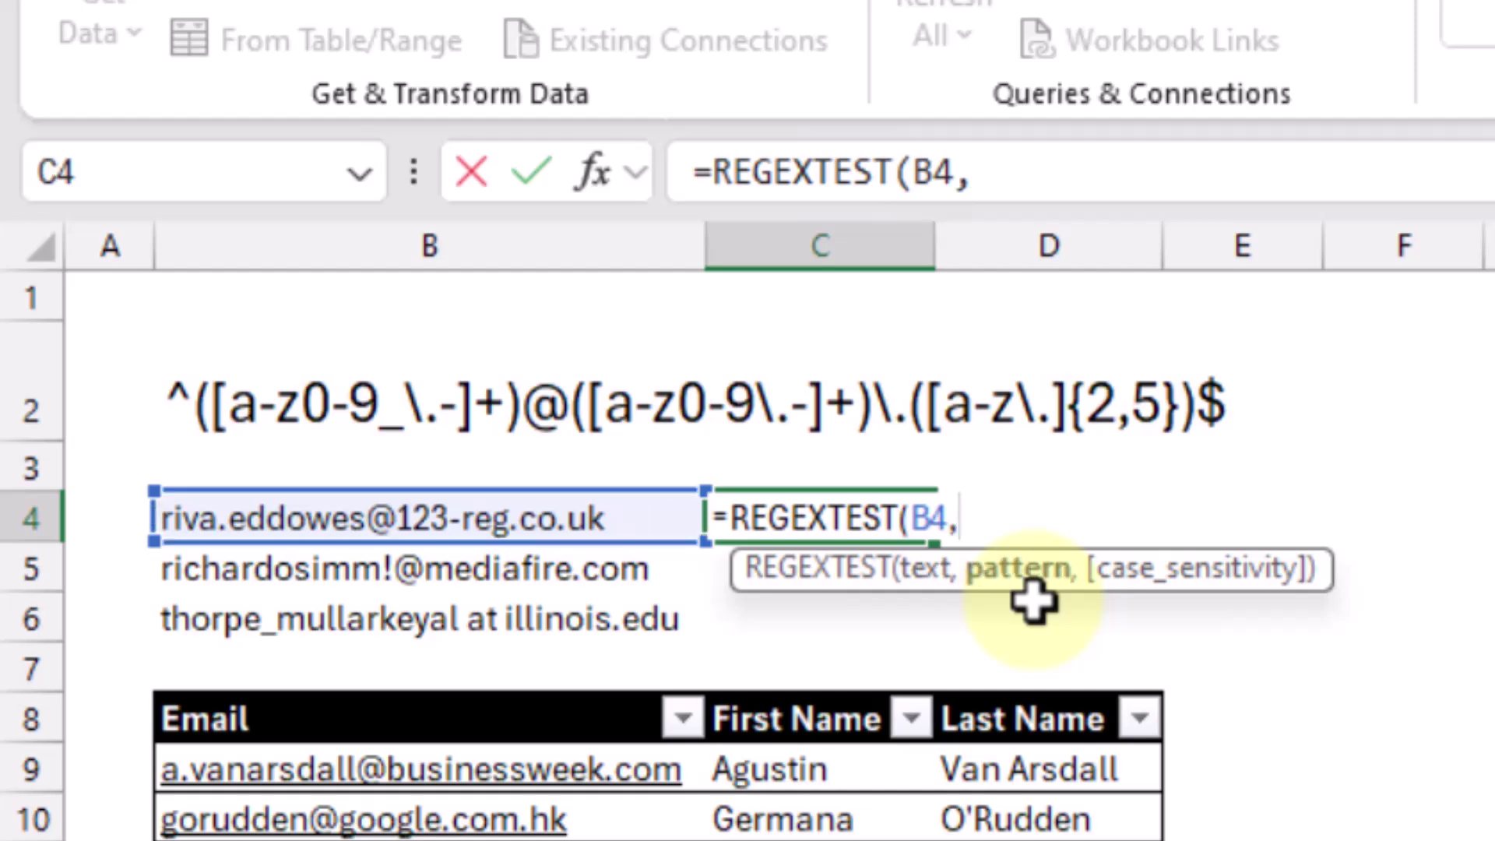
key(Up)
key(Up)
key(Left)
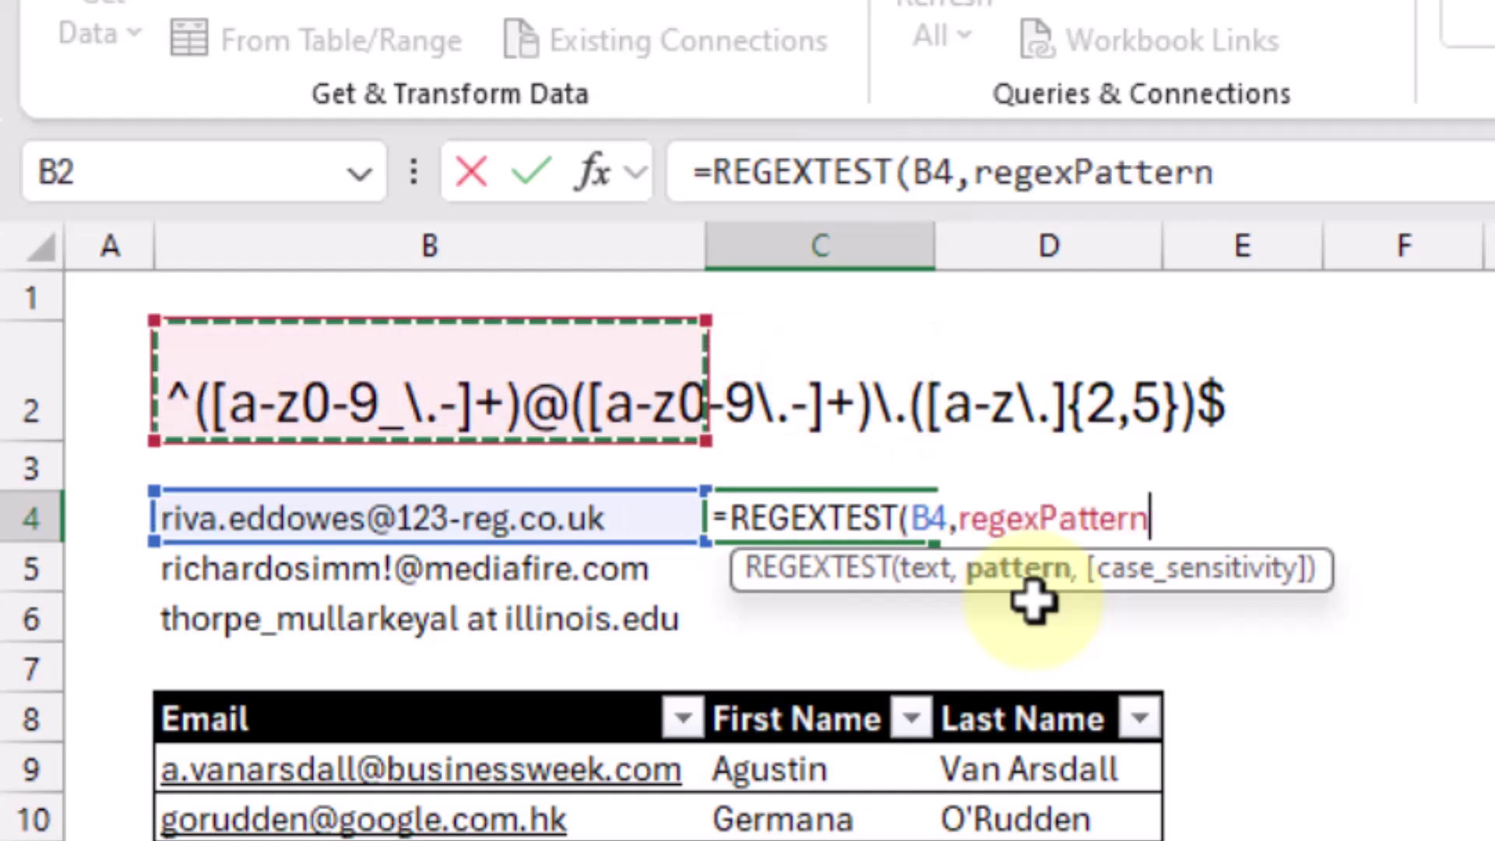
text())
key(ctrl+Return)
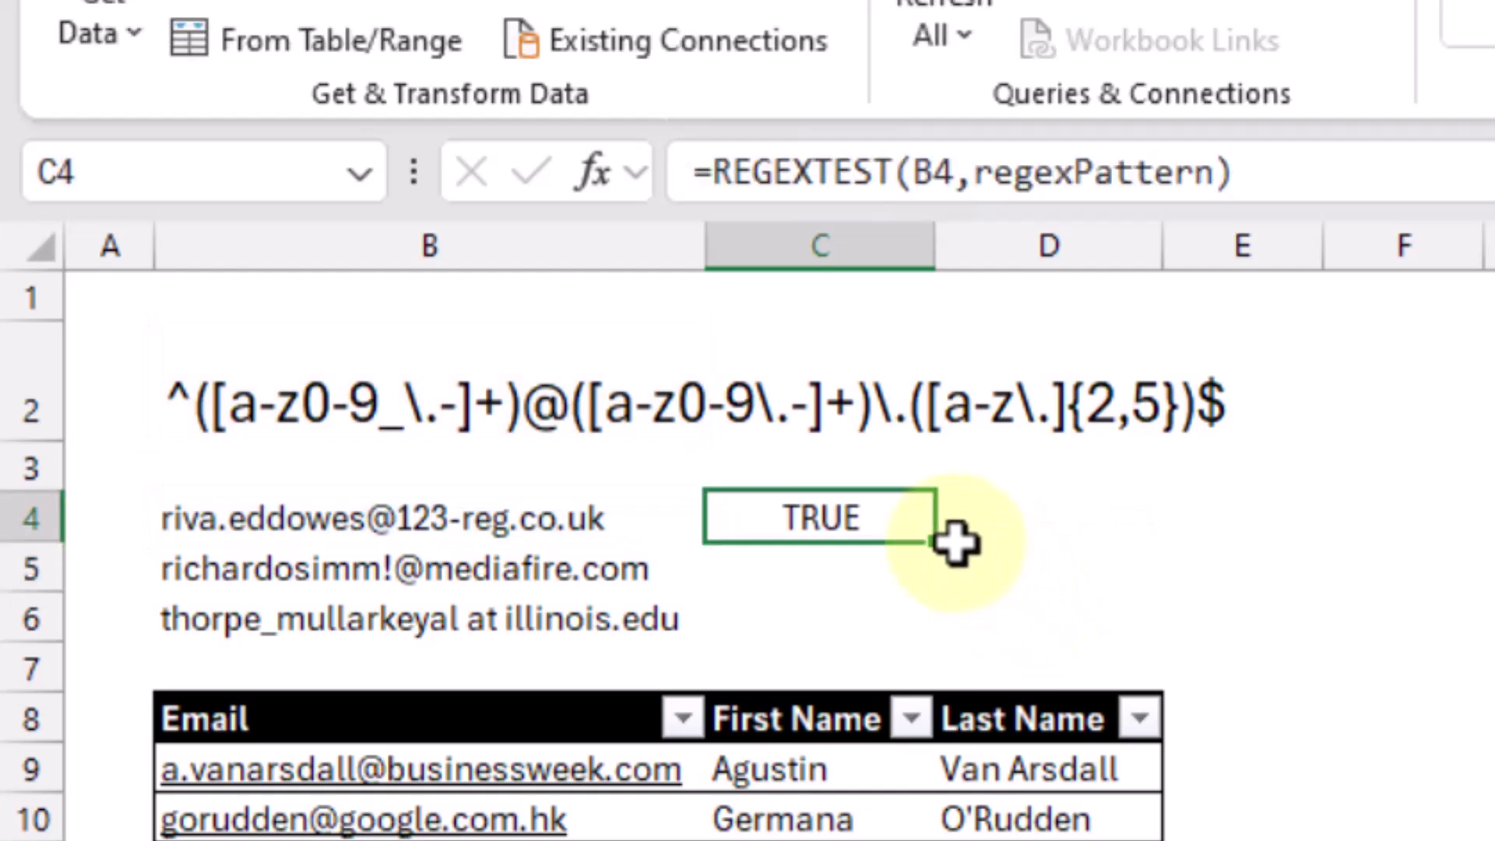
Step: Fill the C4 formula down to C6 and delete the stray '!' from B5's address
drag(934, 543, 934, 635)
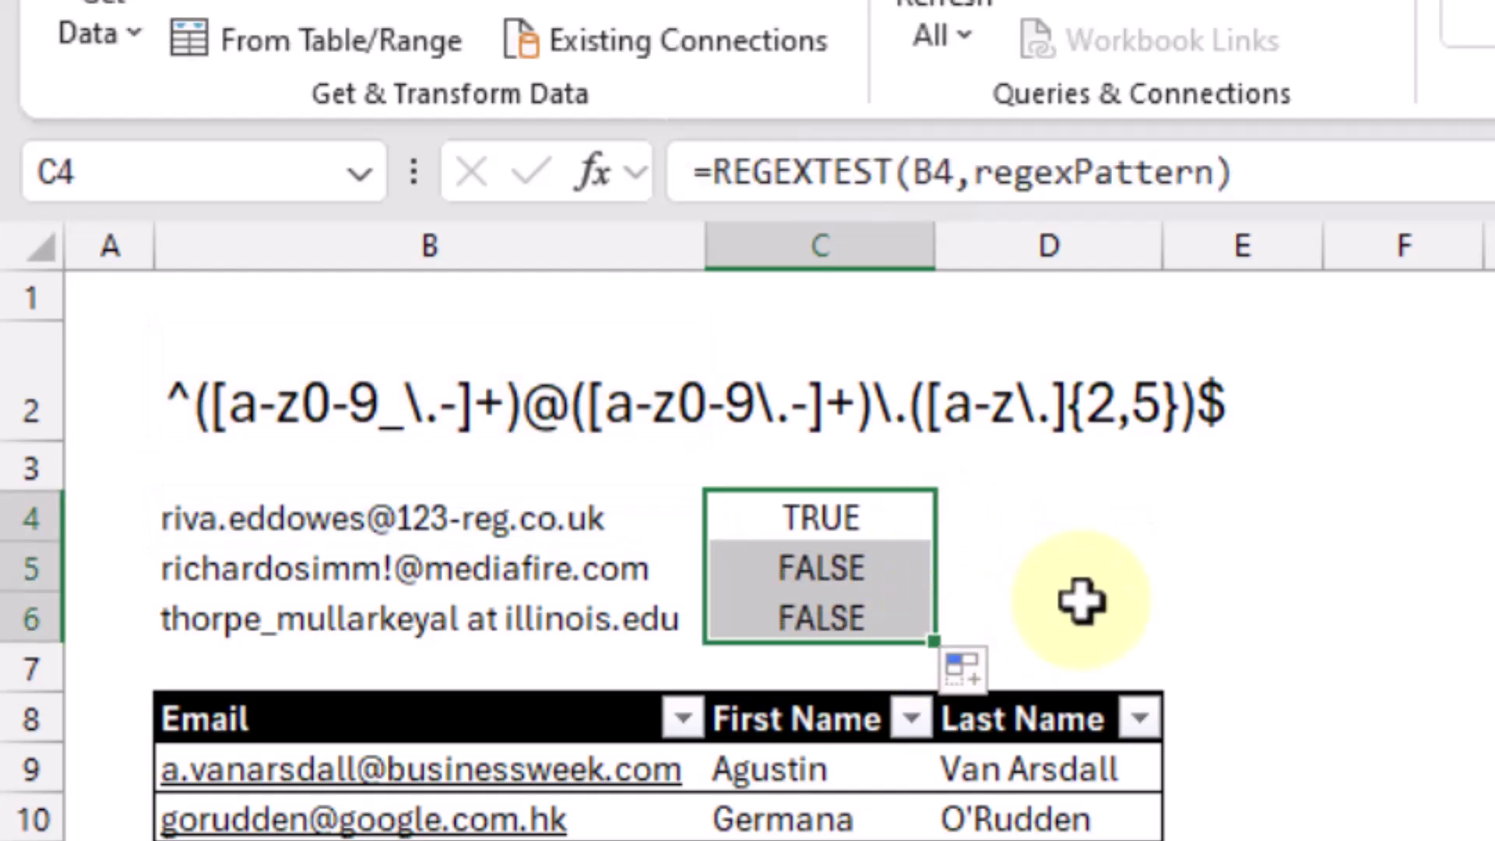
click(408, 574)
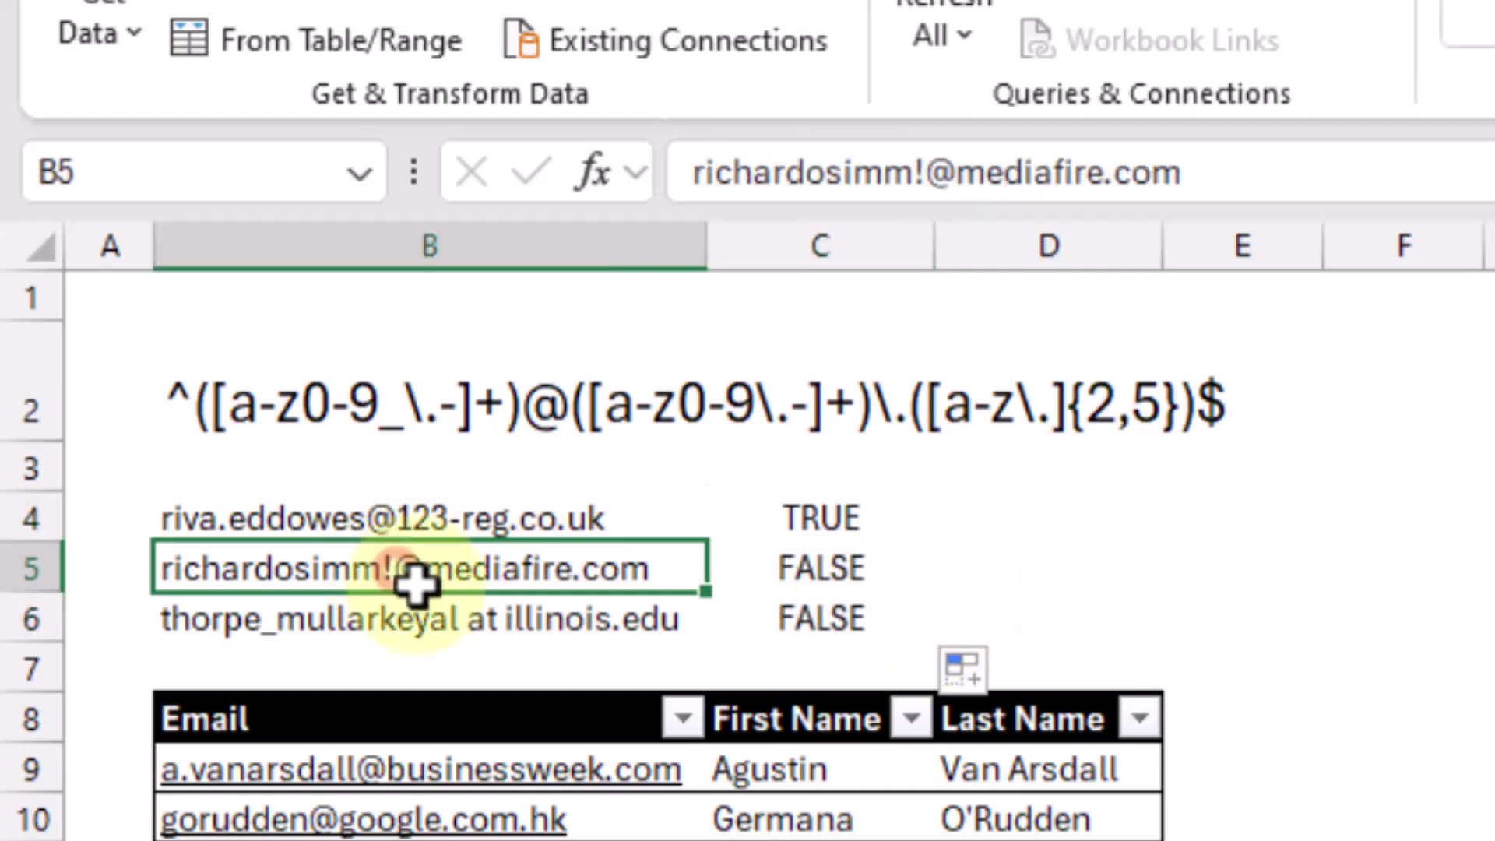
click(924, 173)
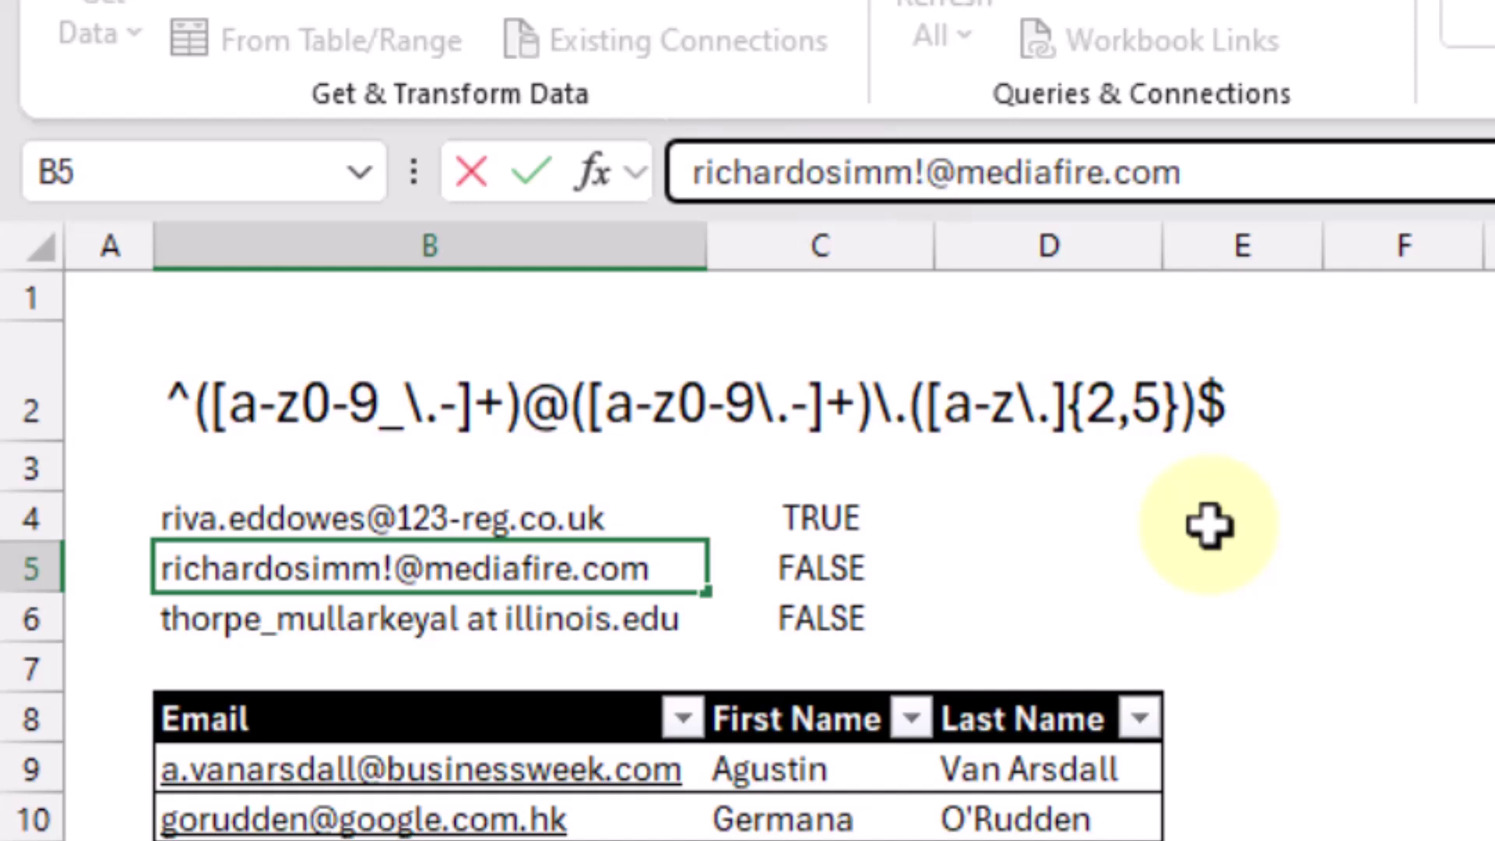
key(BackSpace)
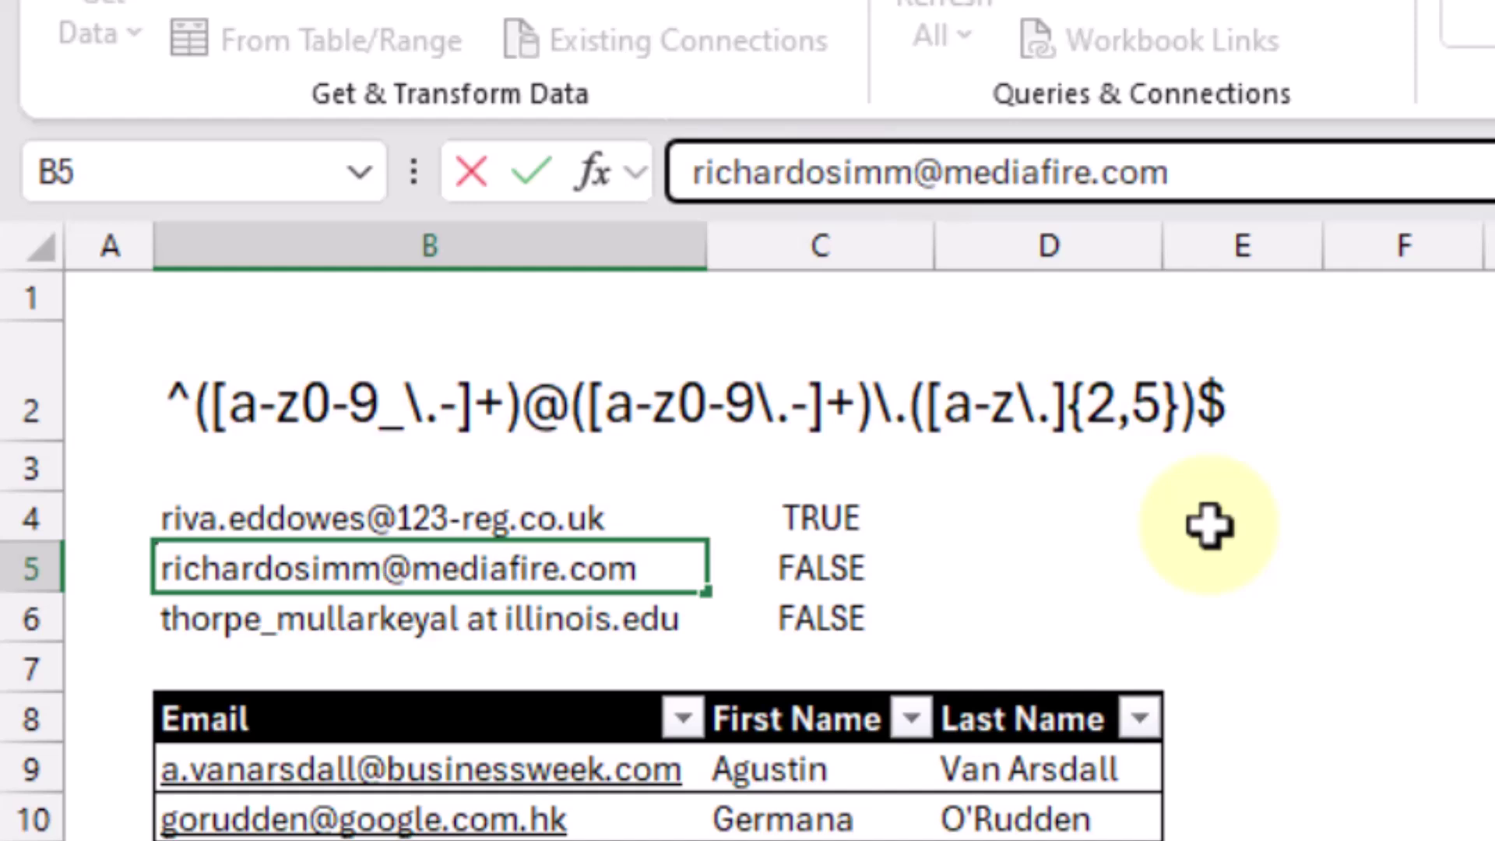
key(Return)
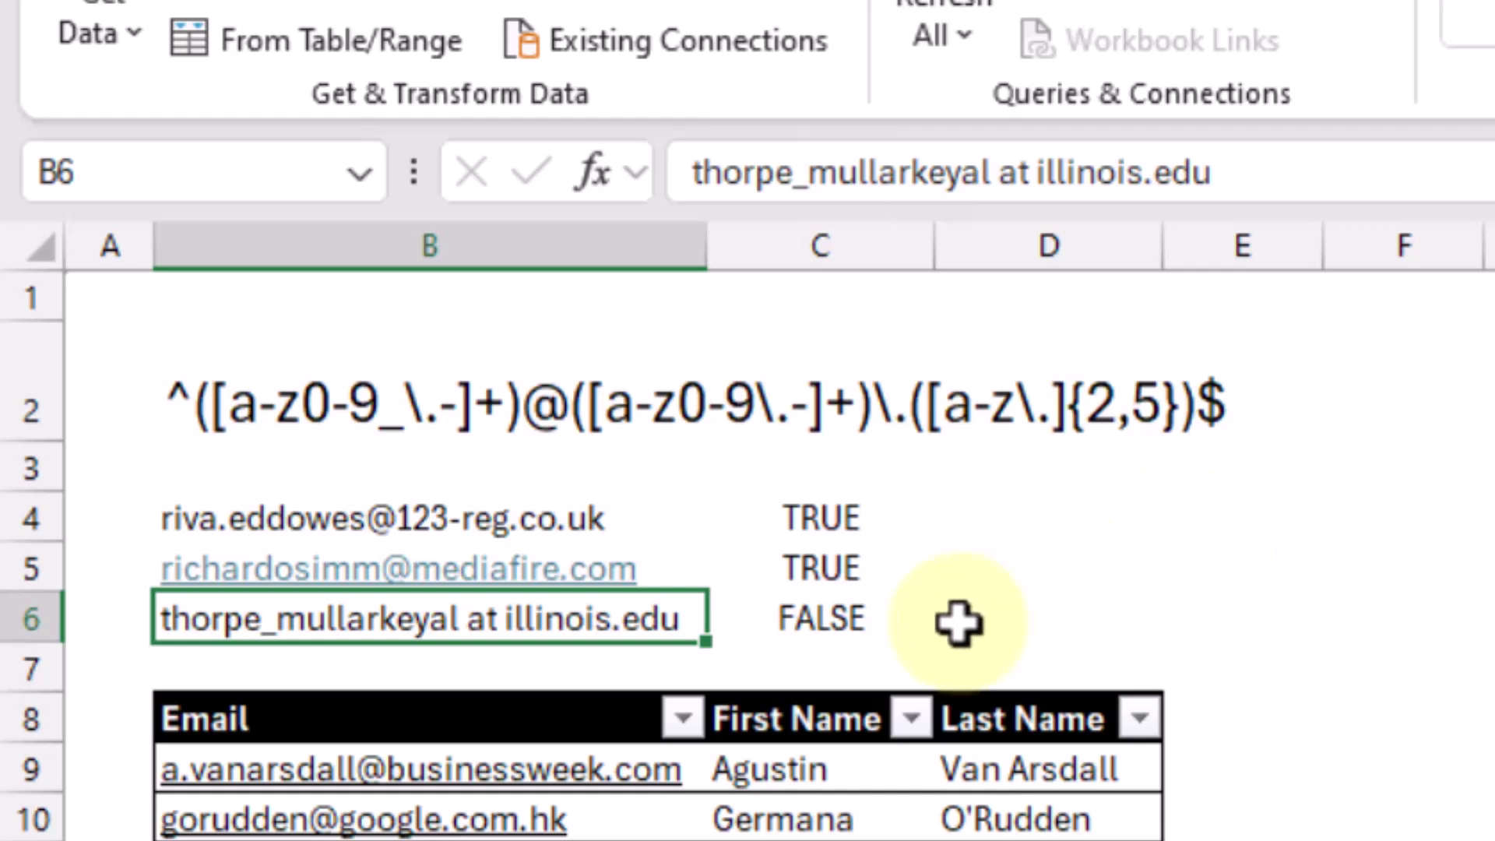
Step: Replace ' at ' with '@' in B6's address and check that row 6 now shows TRUE
click(1028, 169)
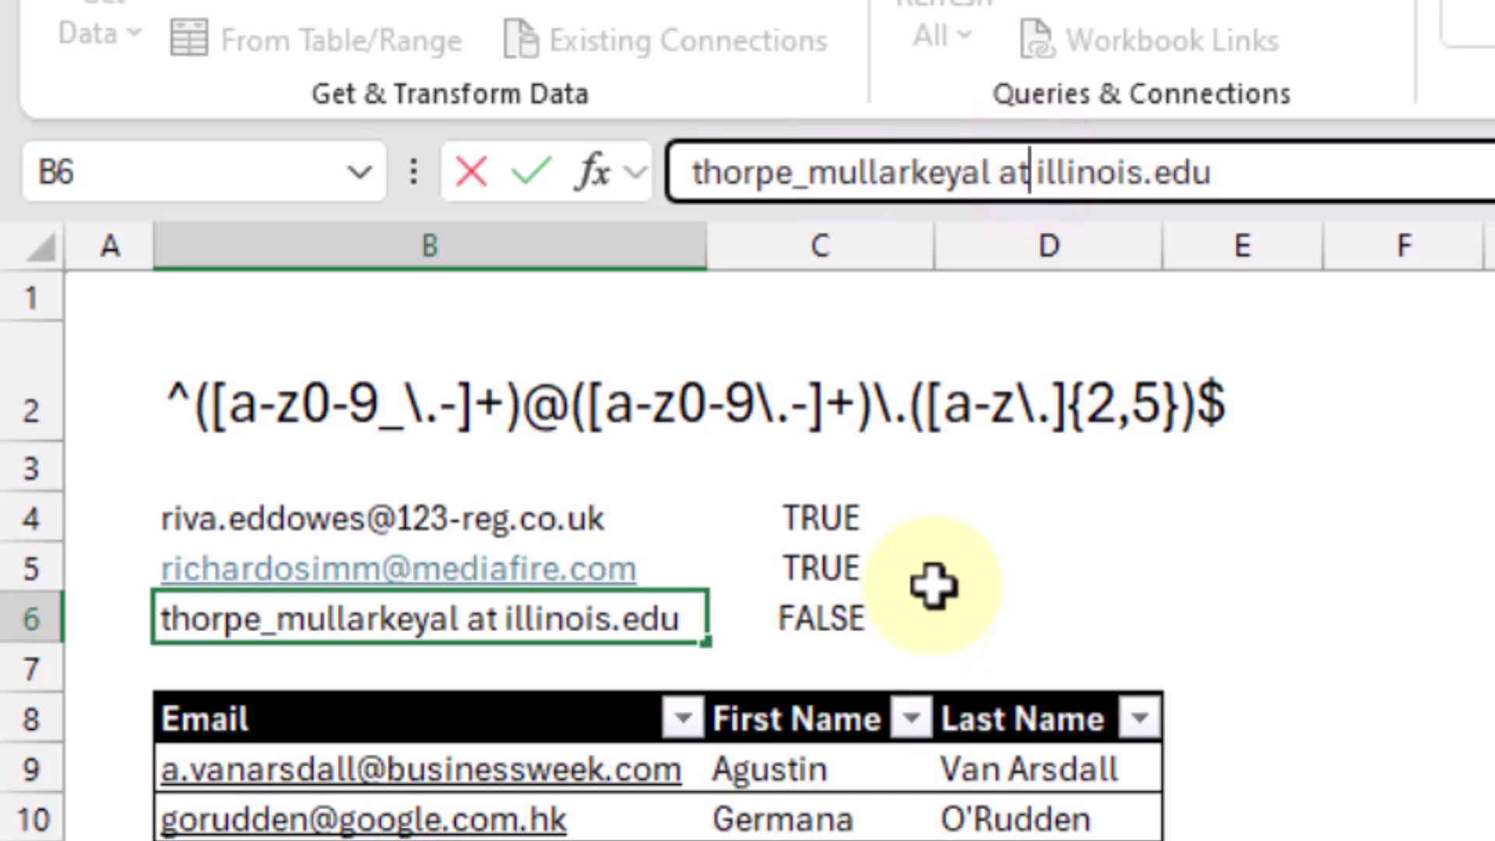
key(BackSpace)
key(BackSpace)
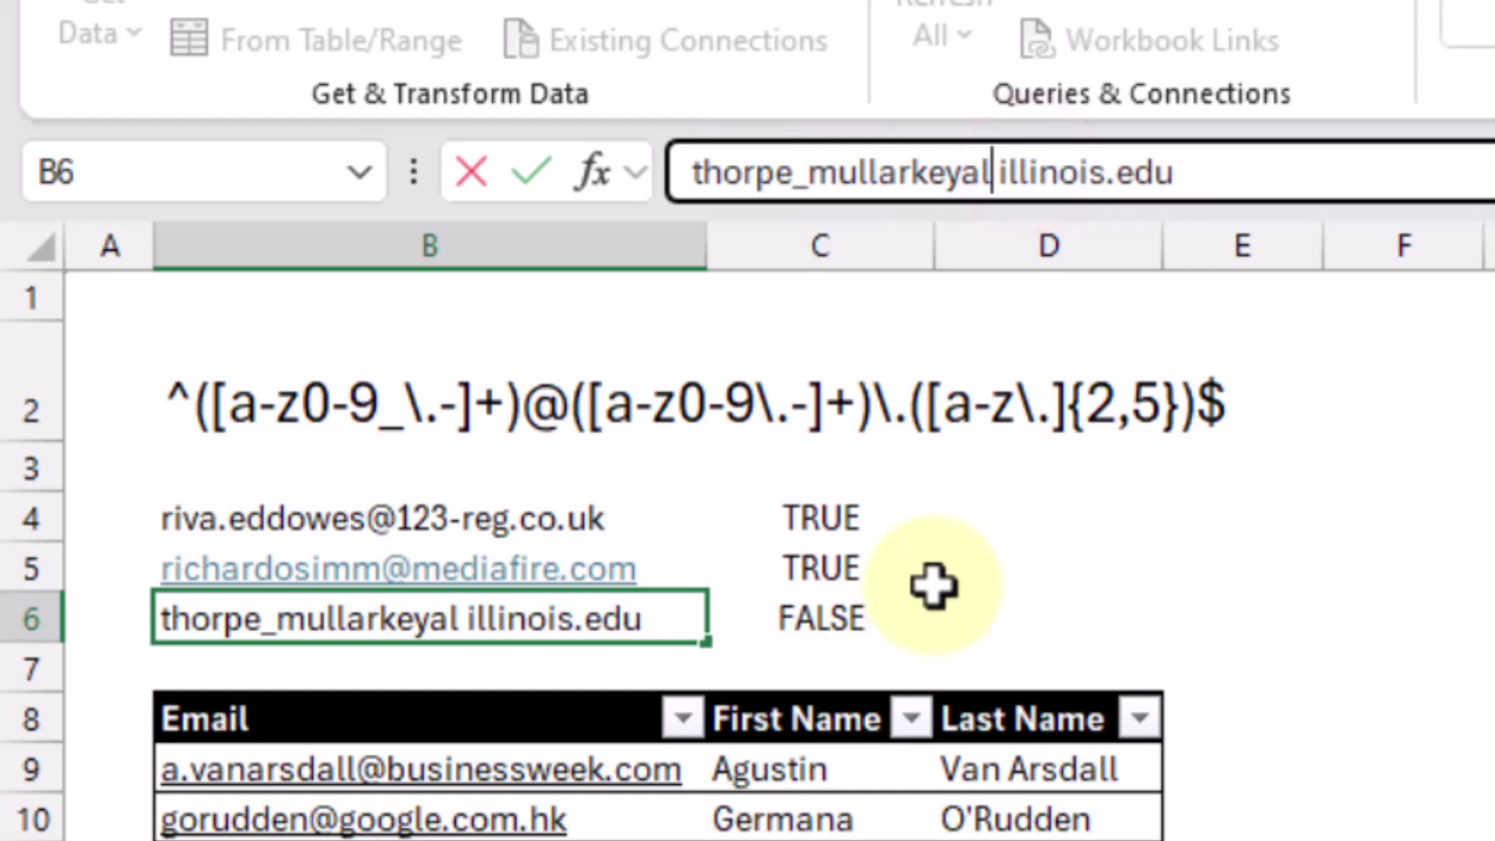
text(@)
key(Delete)
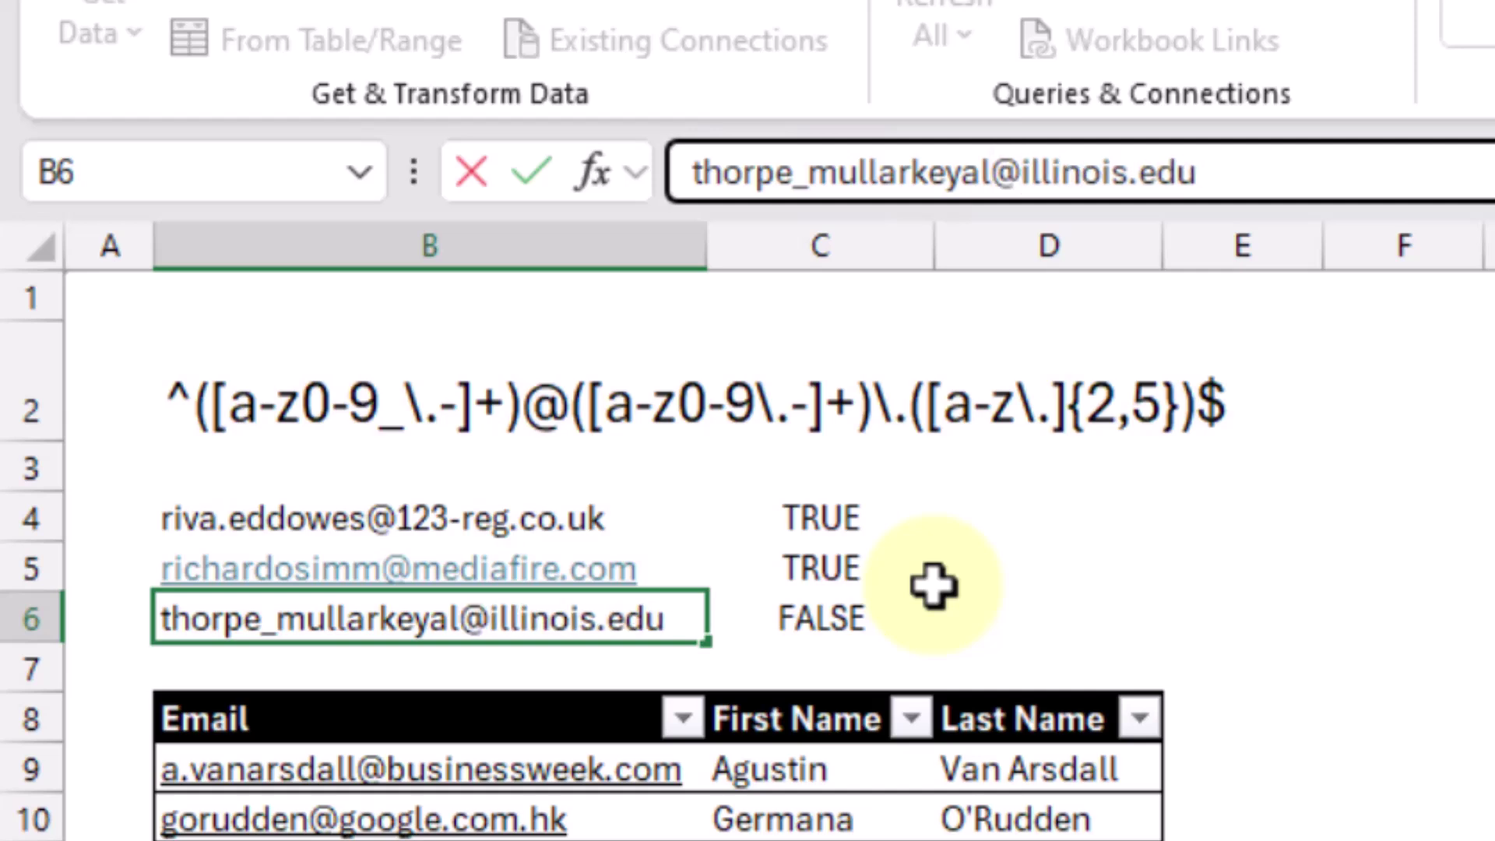
key(Return)
key(Up)
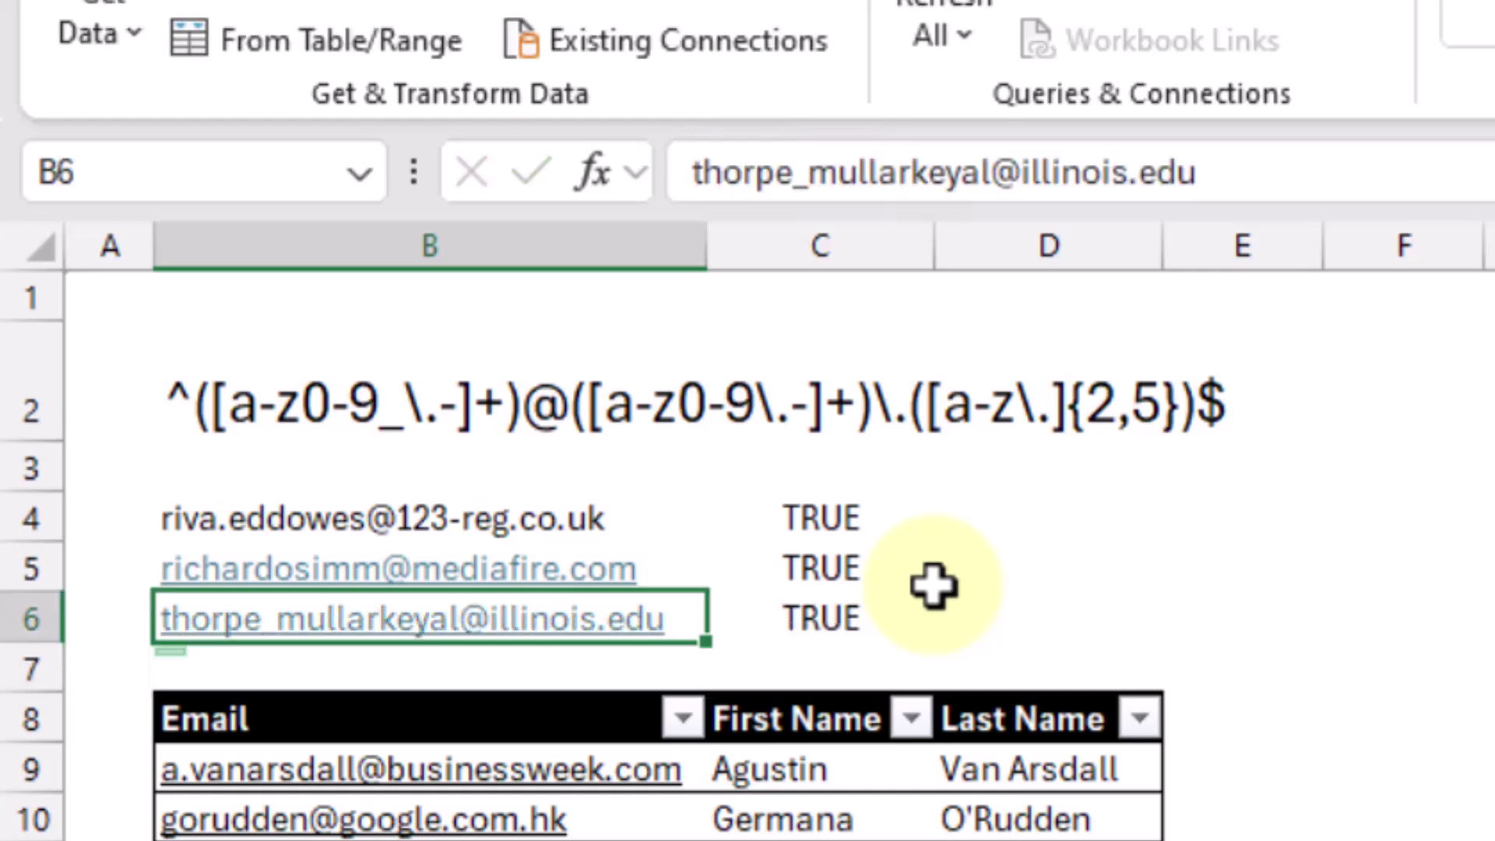
key(Right)
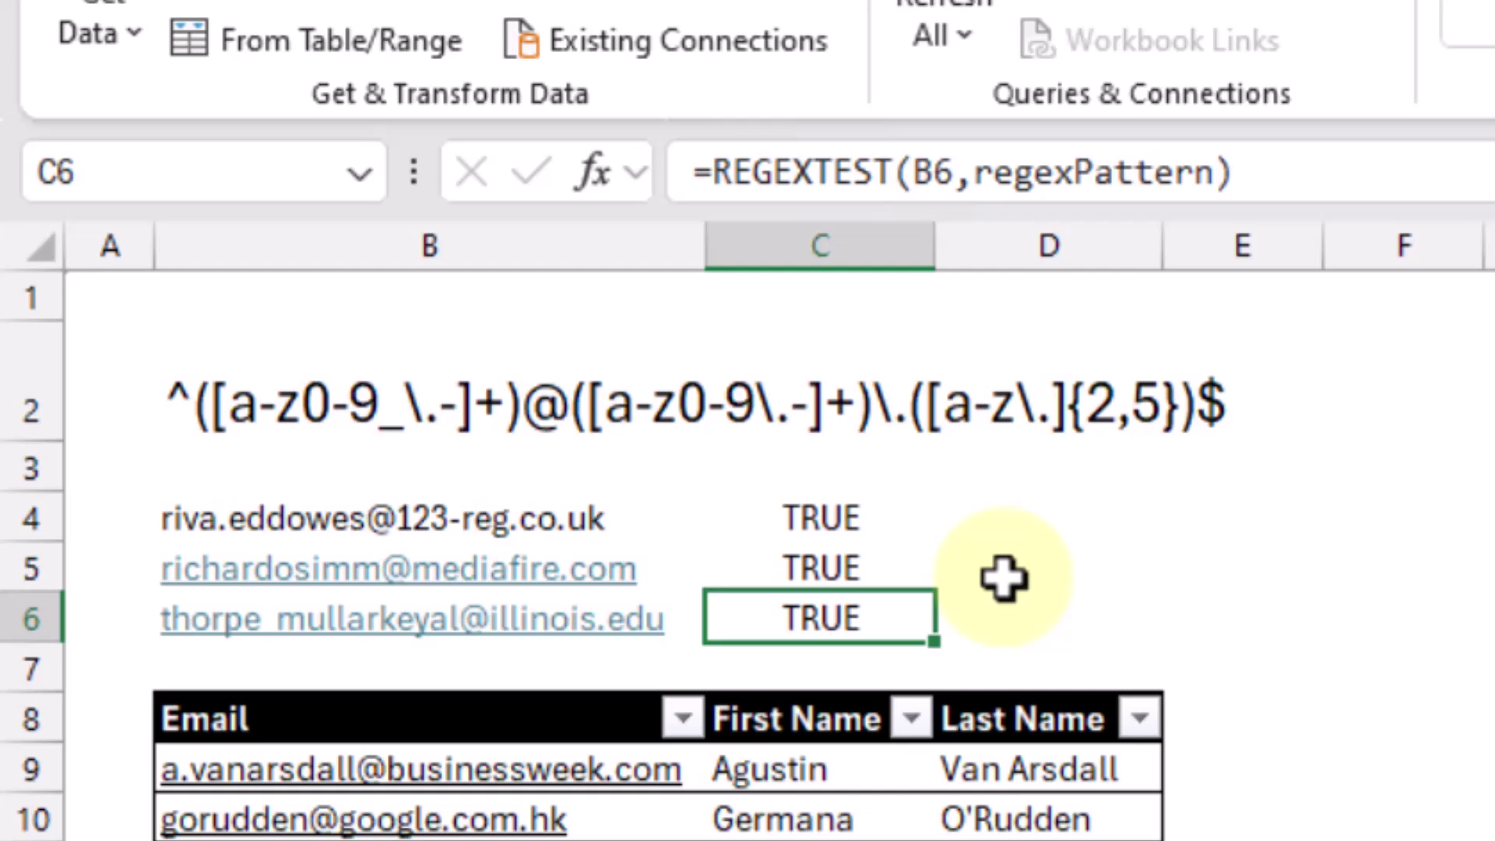
Step: Copy the regex pattern from the regexPattern cell, then open Data Validation for the Email cells
click(309, 415)
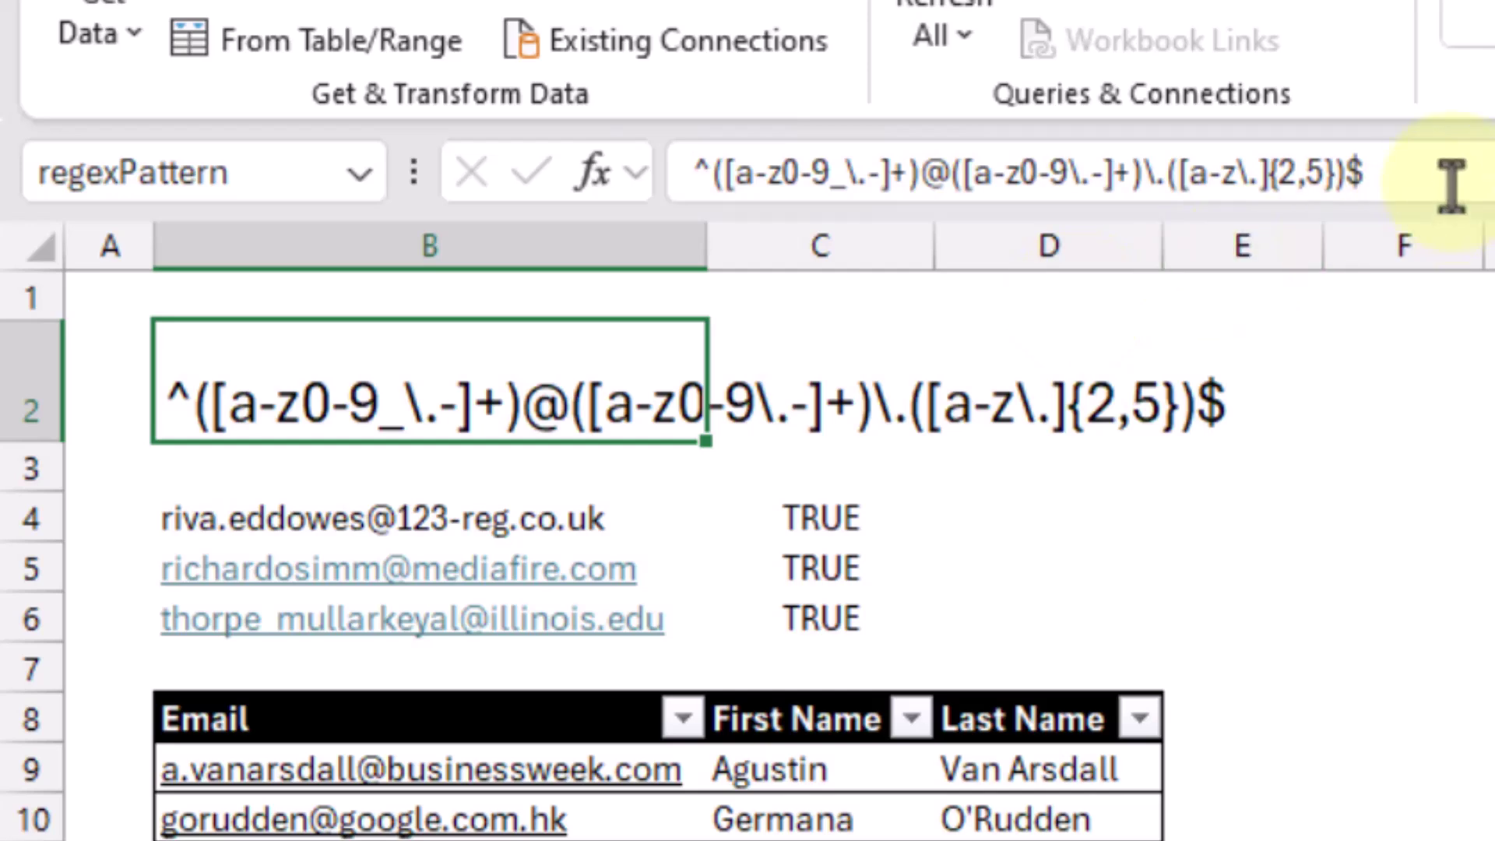
drag(1425, 173, 544, 160)
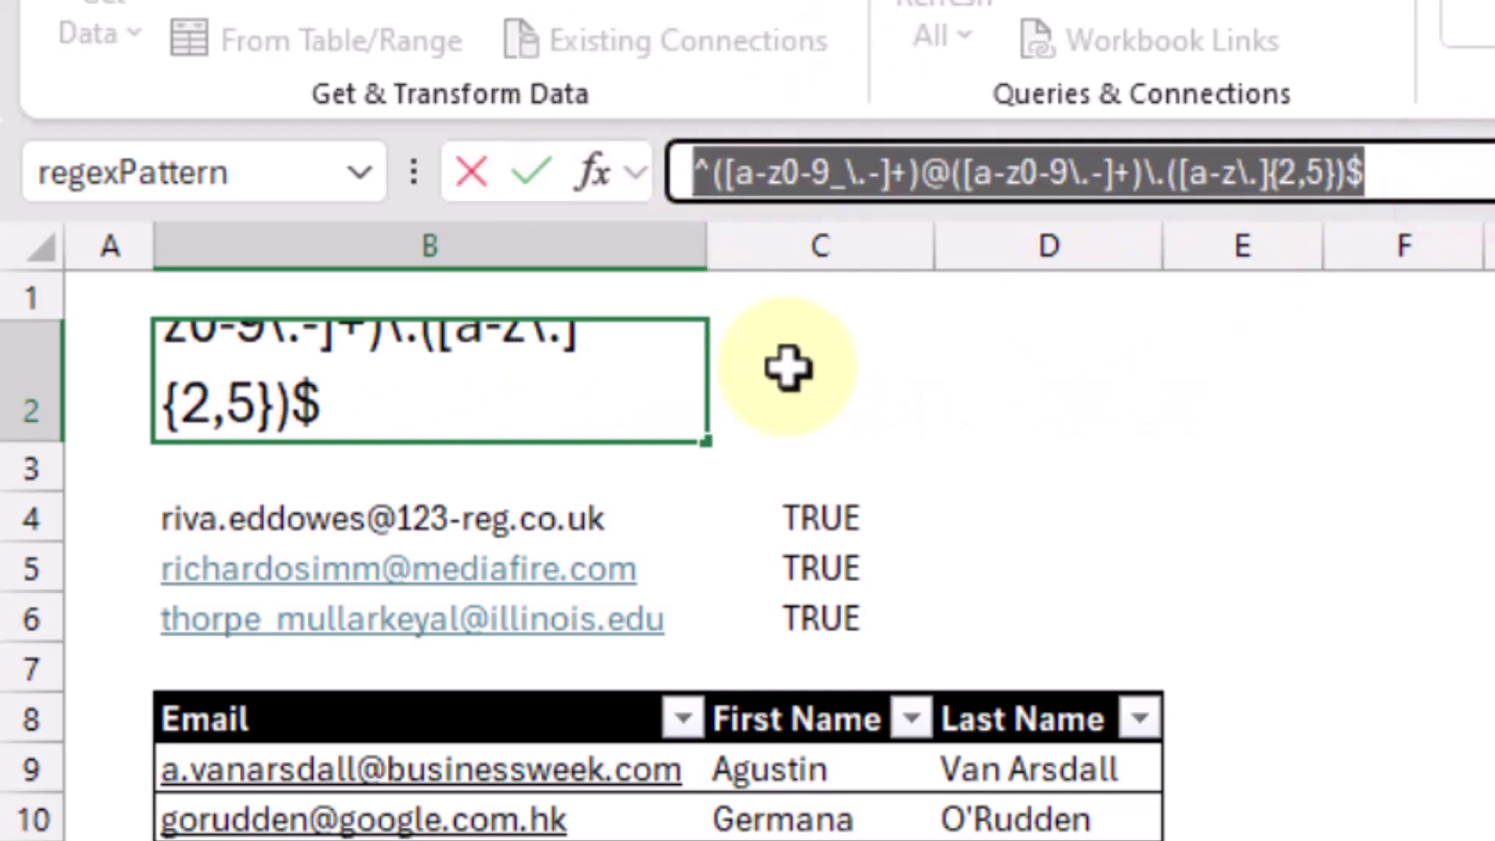
key(Escape)
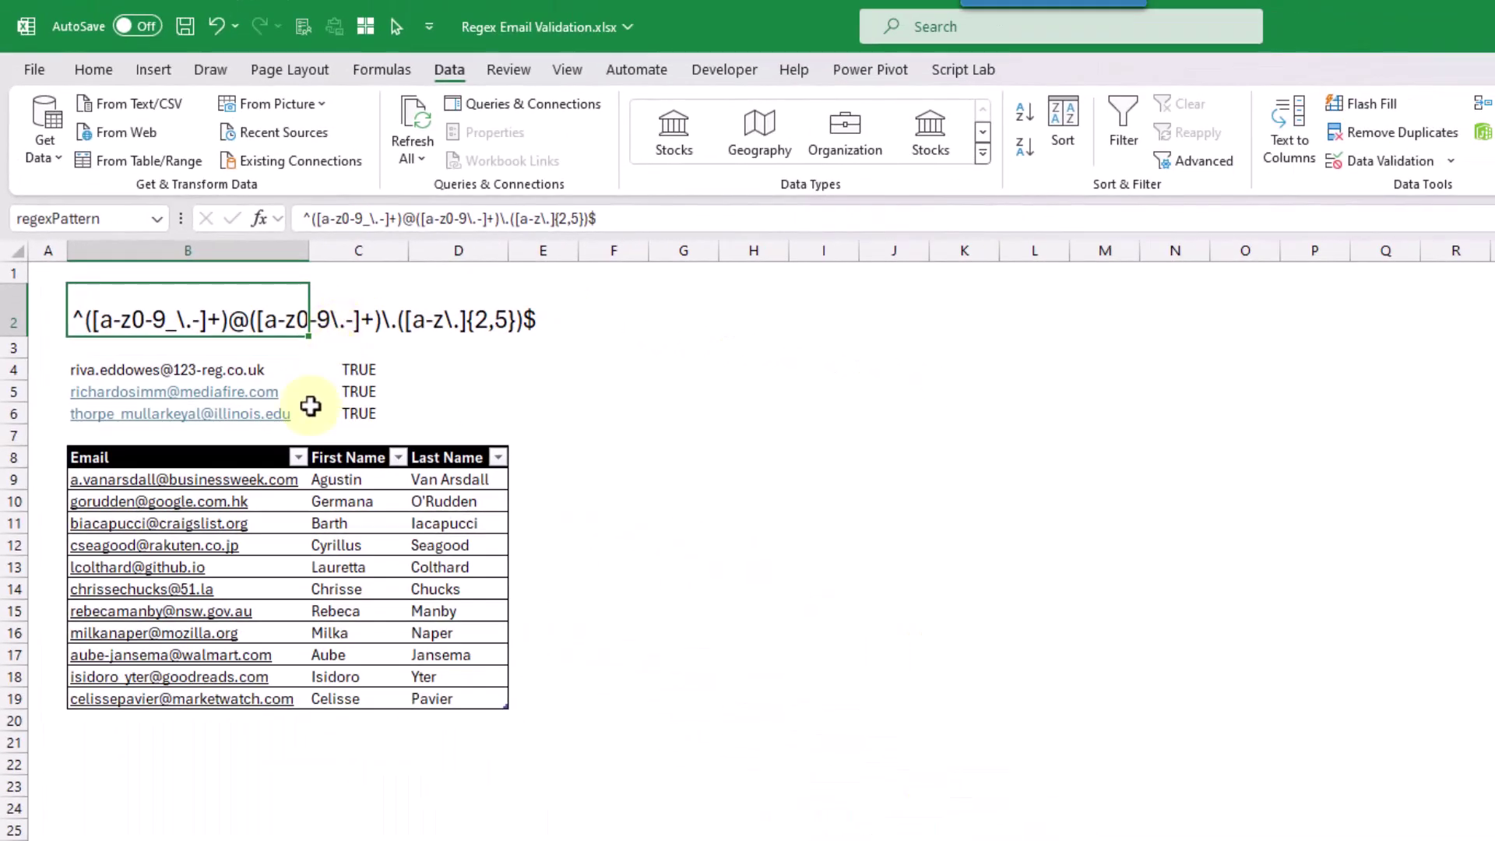
click(193, 445)
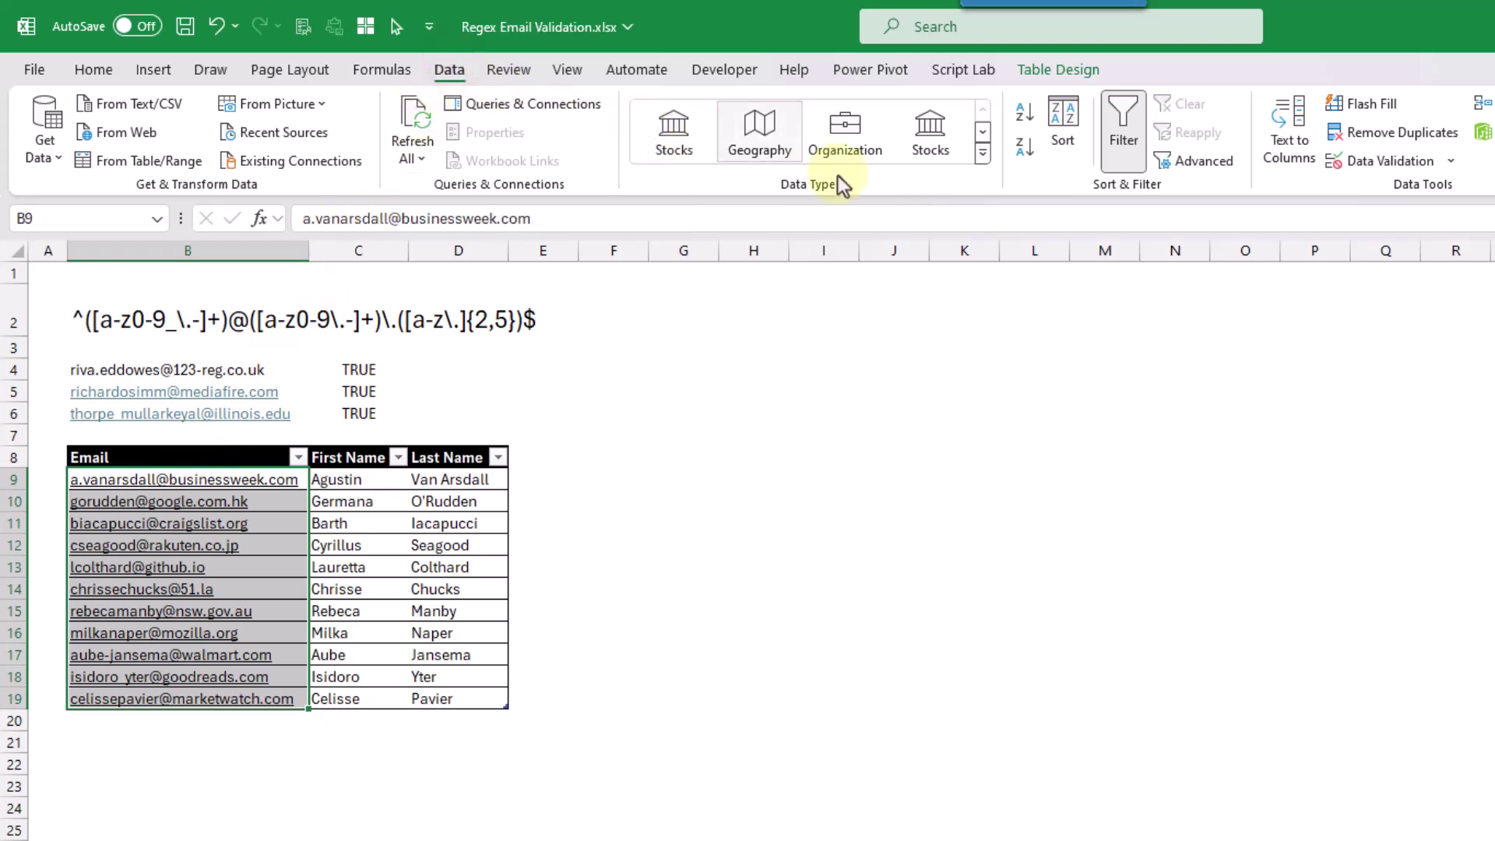
click(1384, 161)
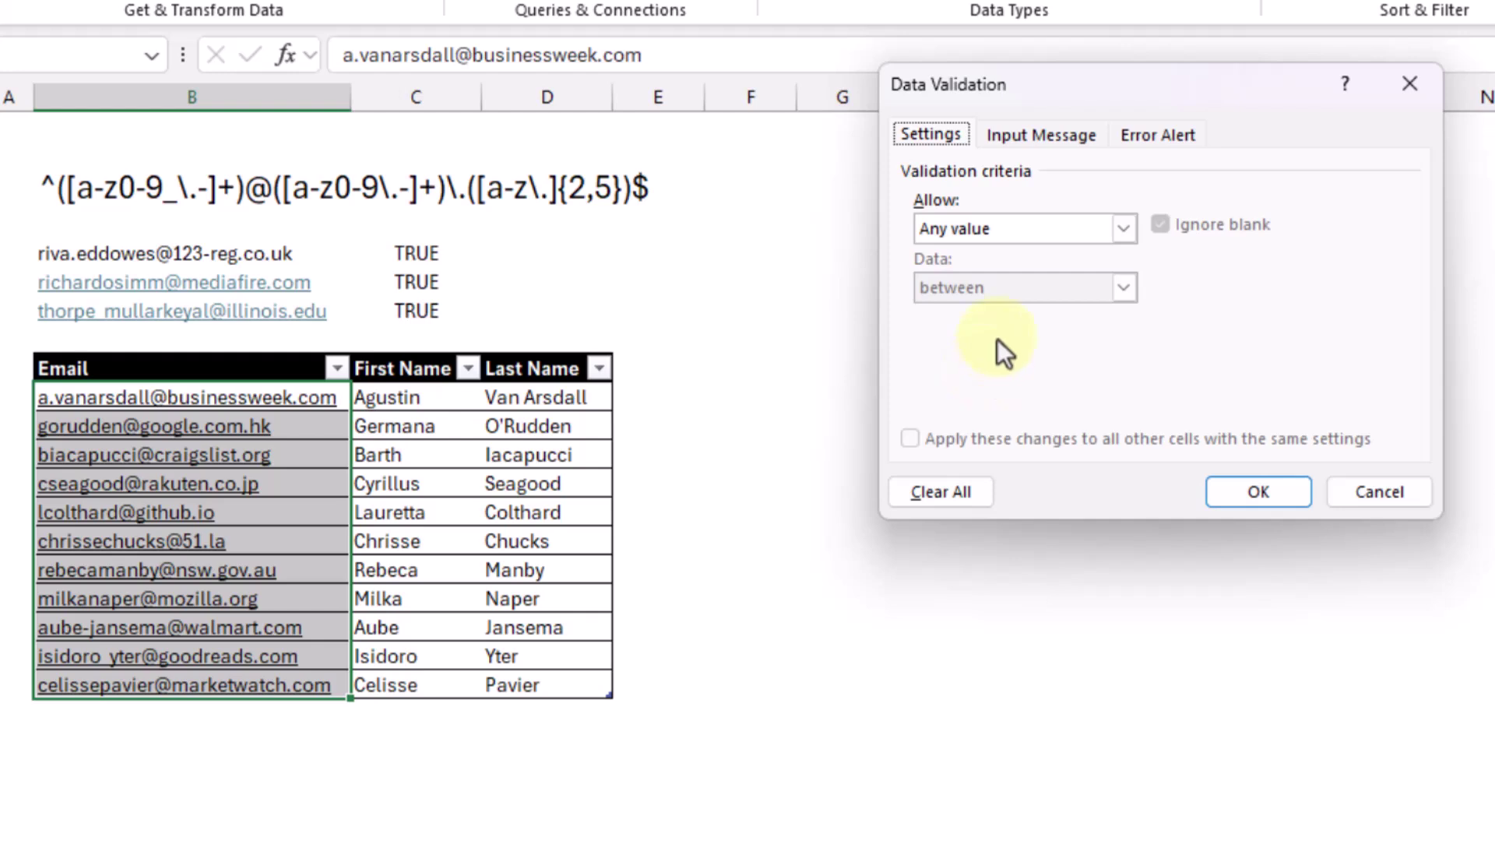
Step: Set the Email cells' validation Allow type to Custom
click(1058, 232)
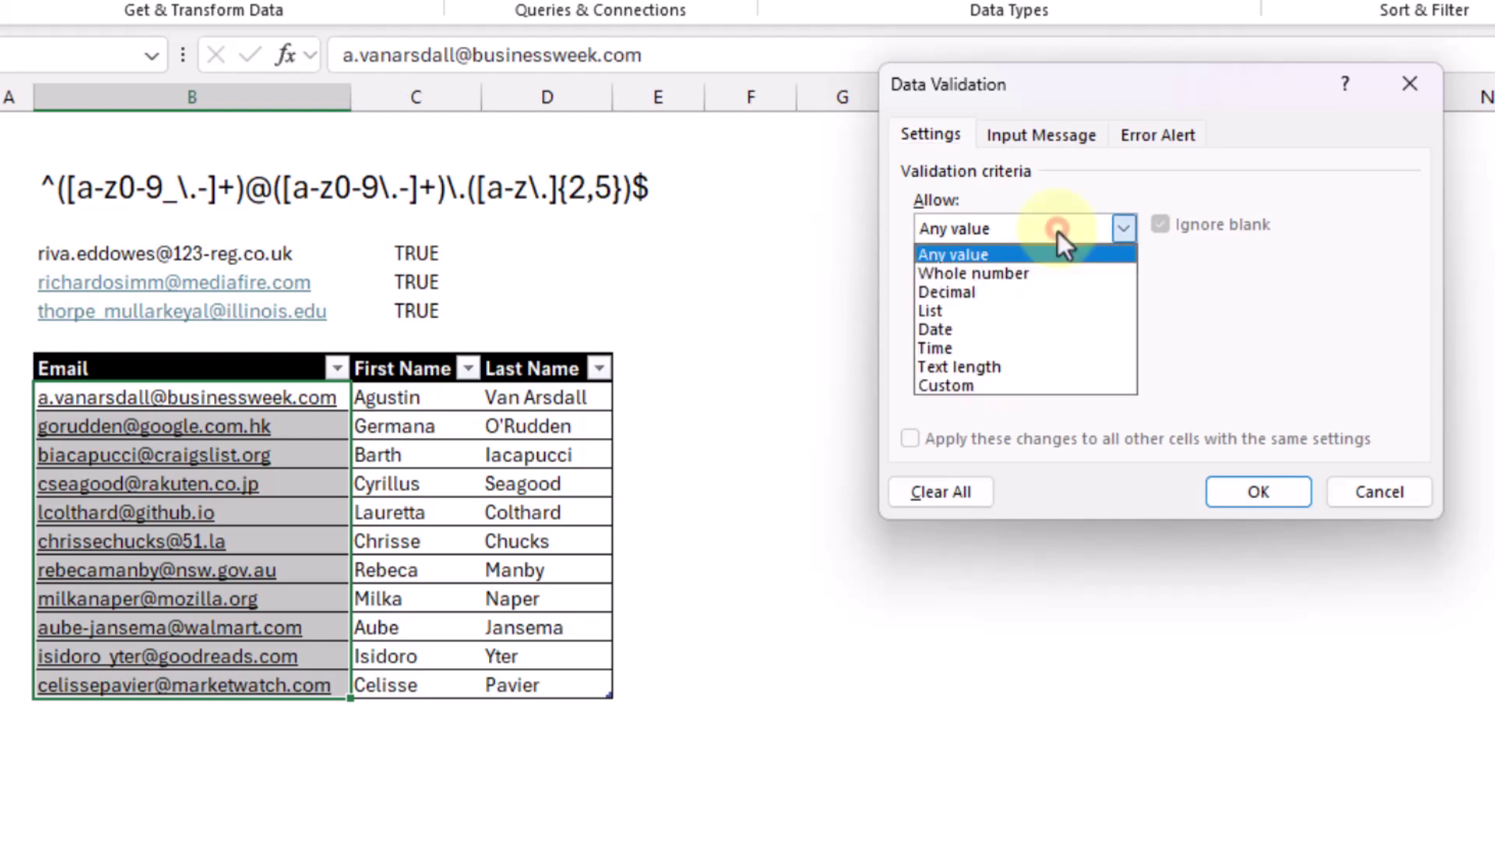
click(1010, 384)
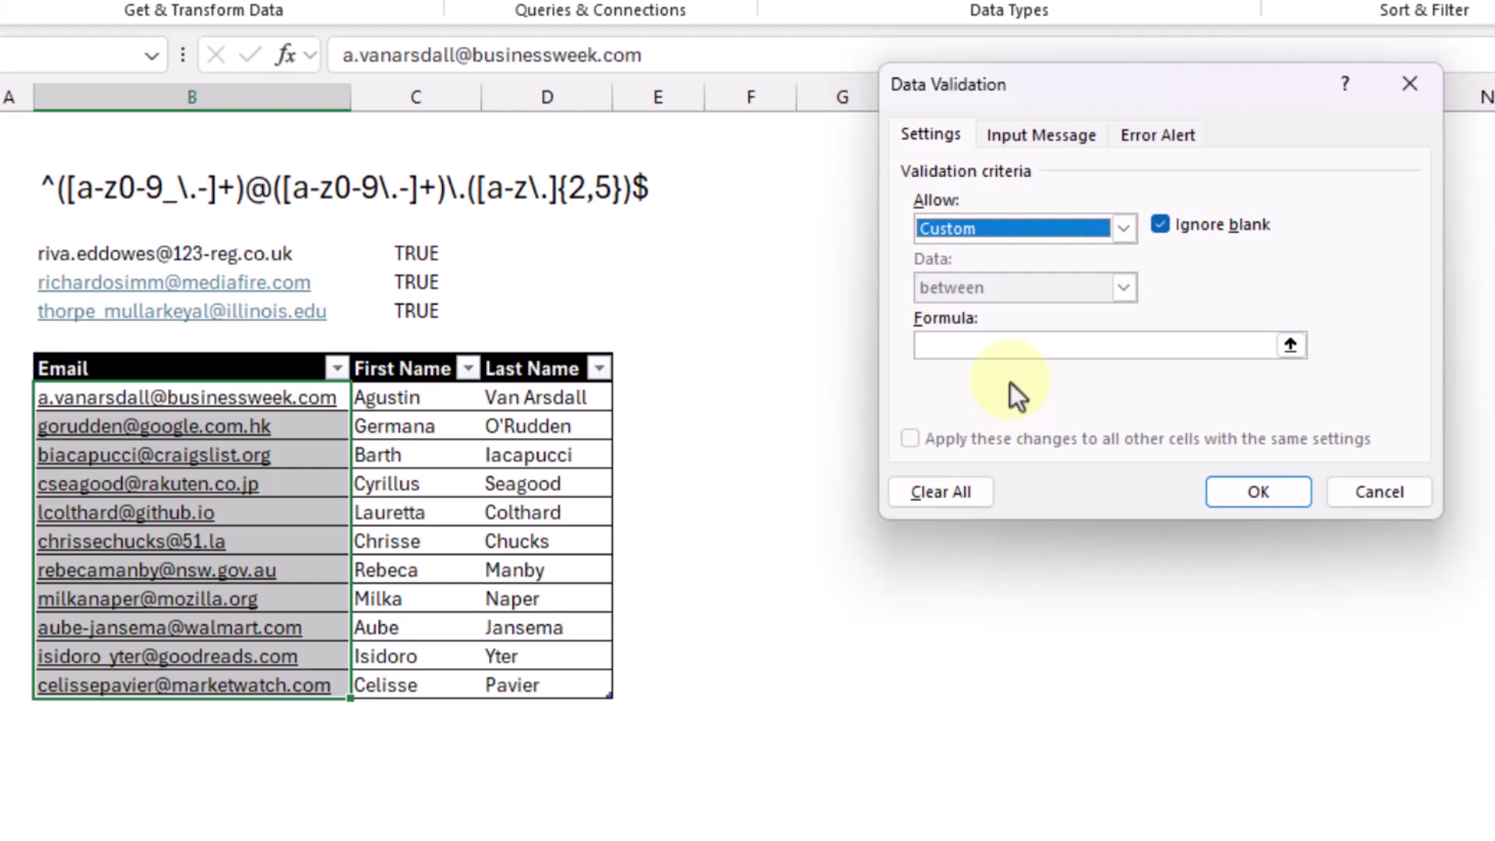
Step: Enter the validation formula =REGEXTEST(B9,"<pasted regex pattern>")
key(Tab)
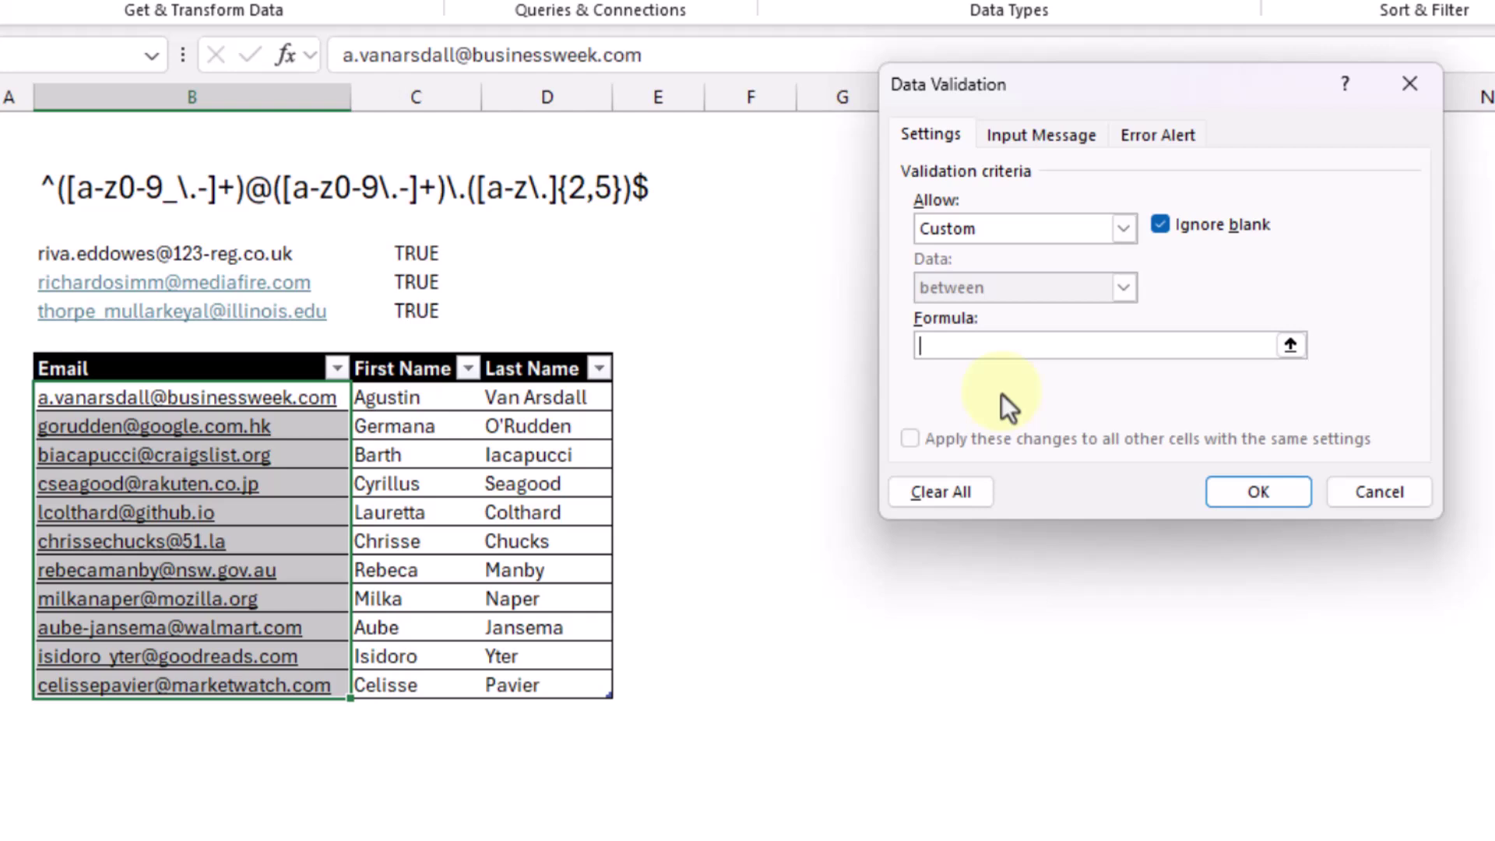
text(=REGEXTEST()
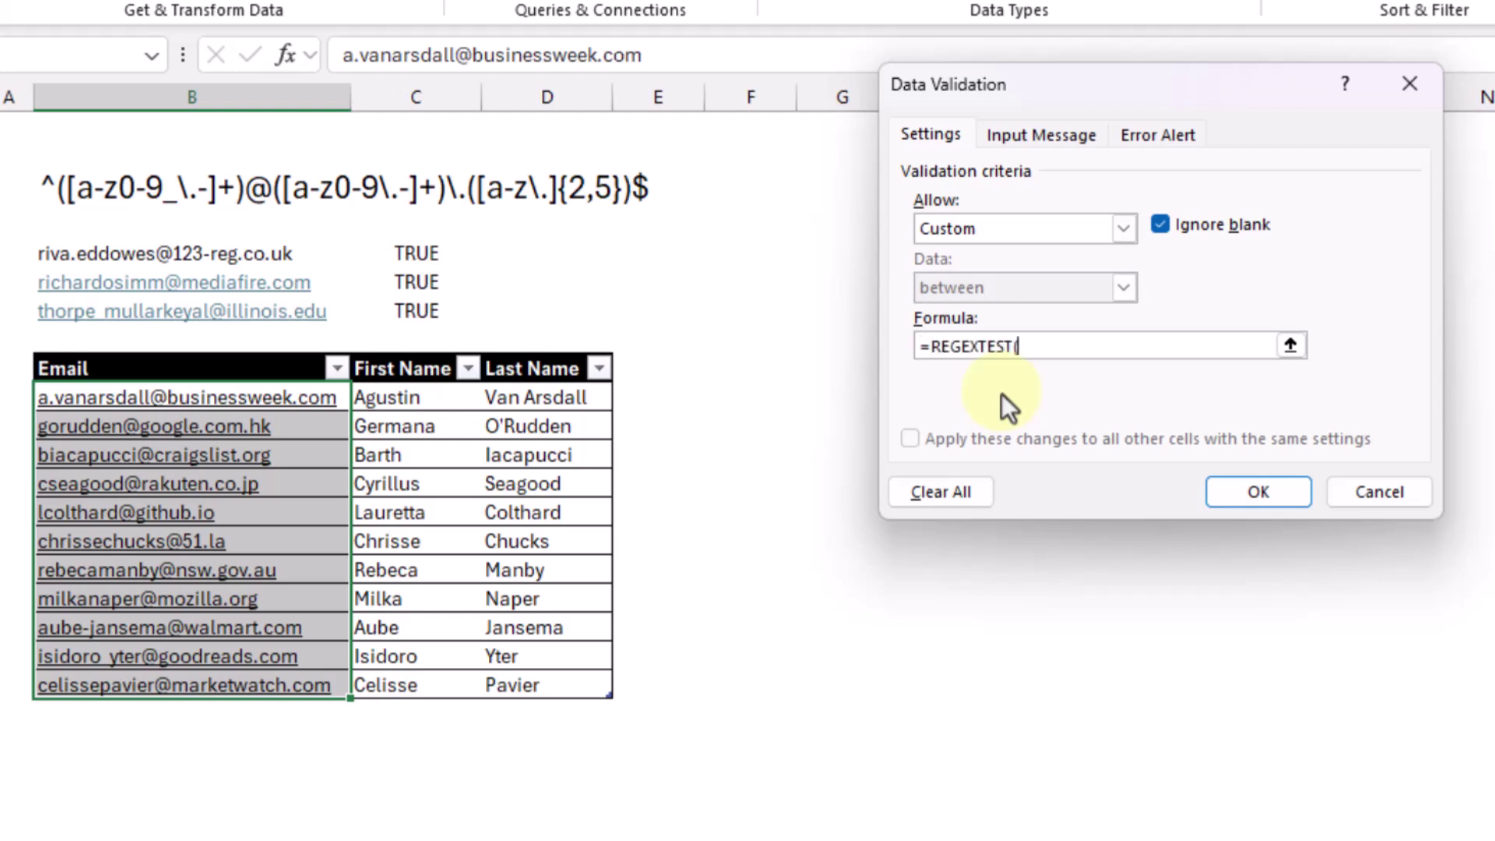
click(288, 397)
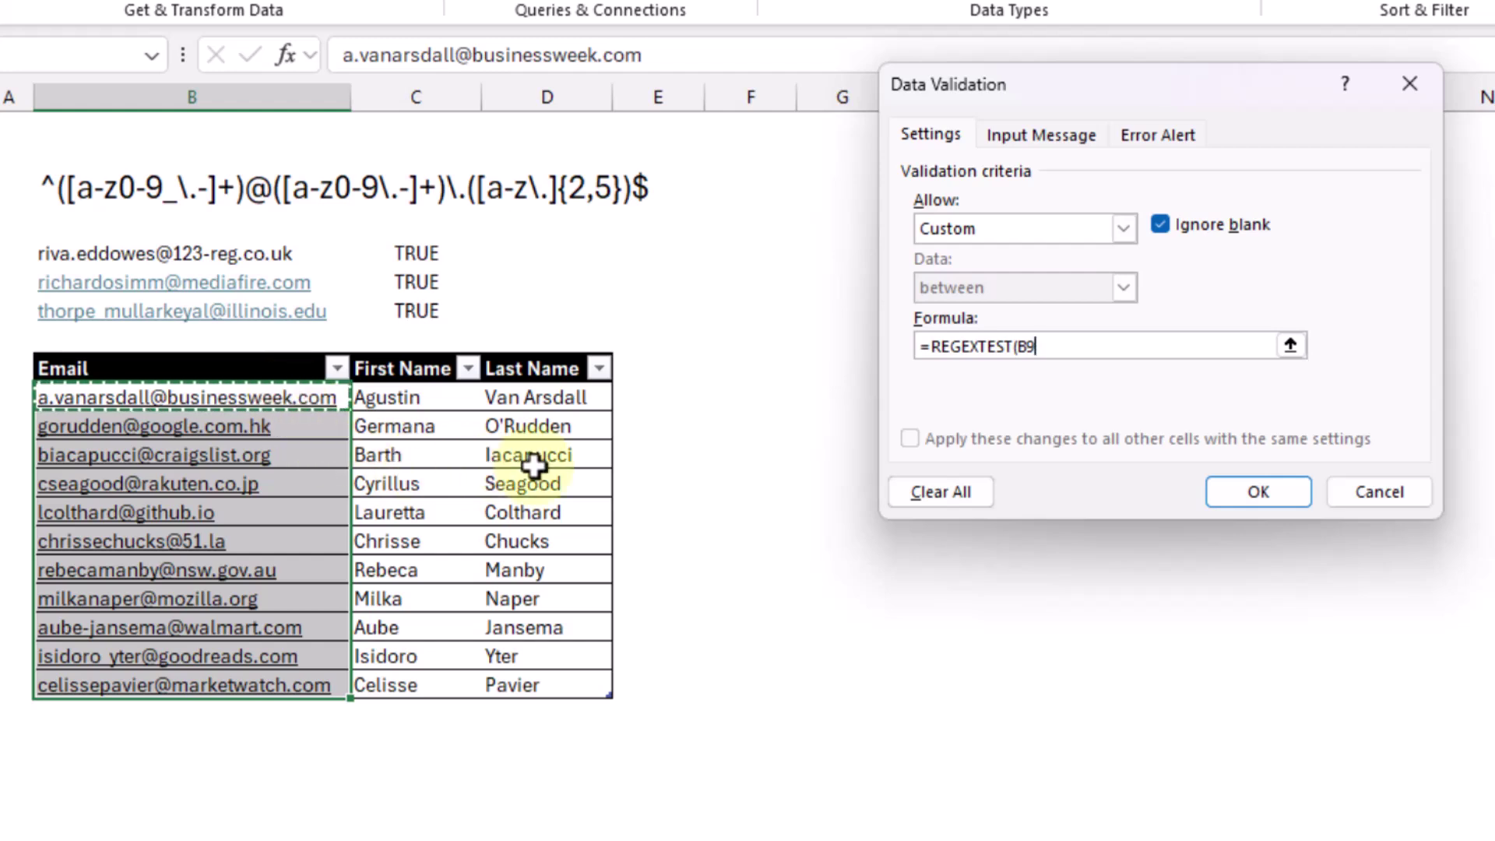
text(,)
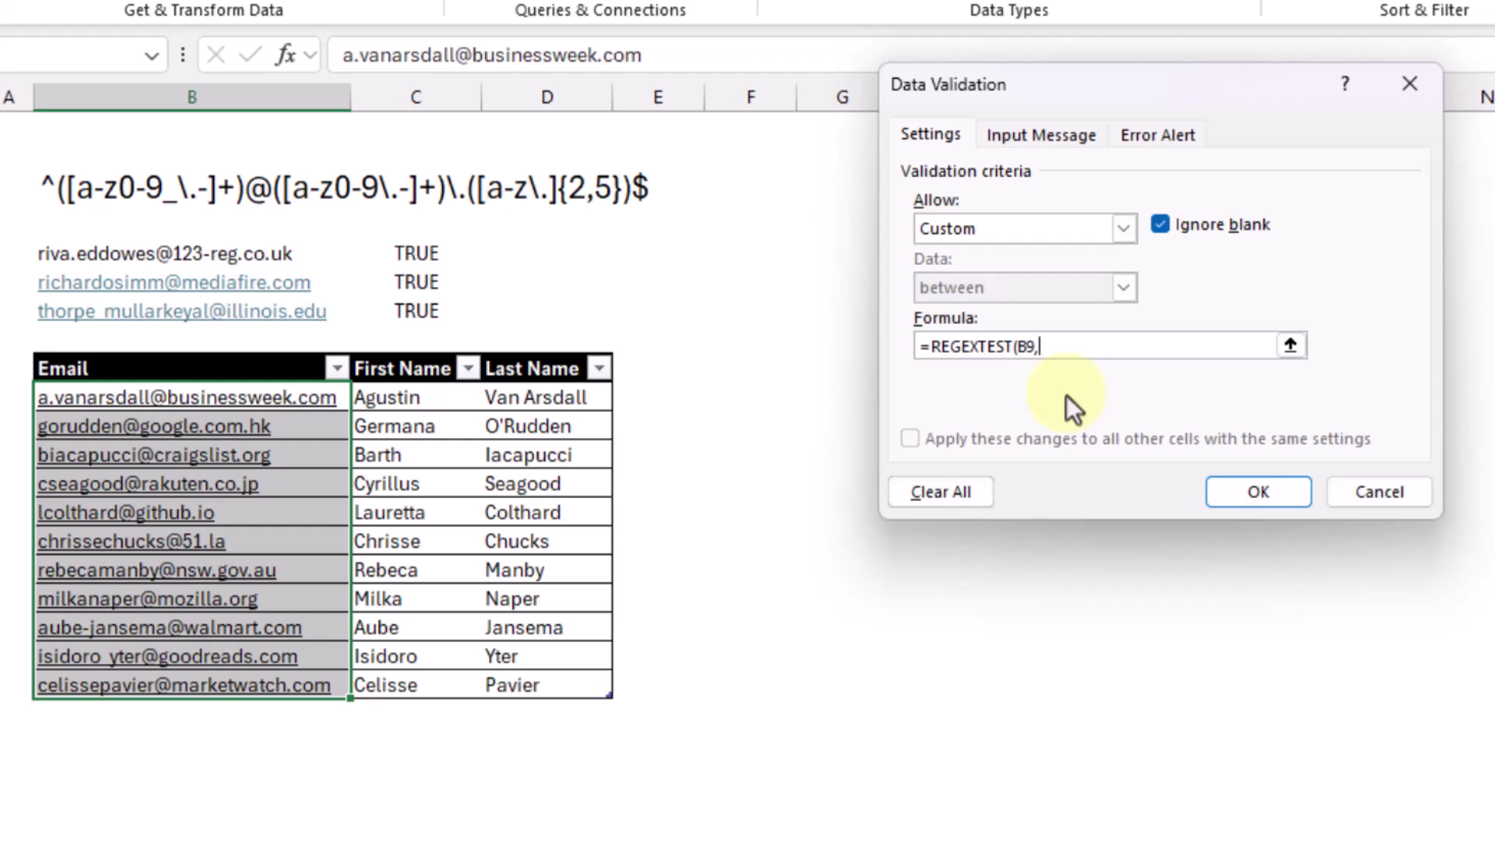
text(")
key(ctrl+v)
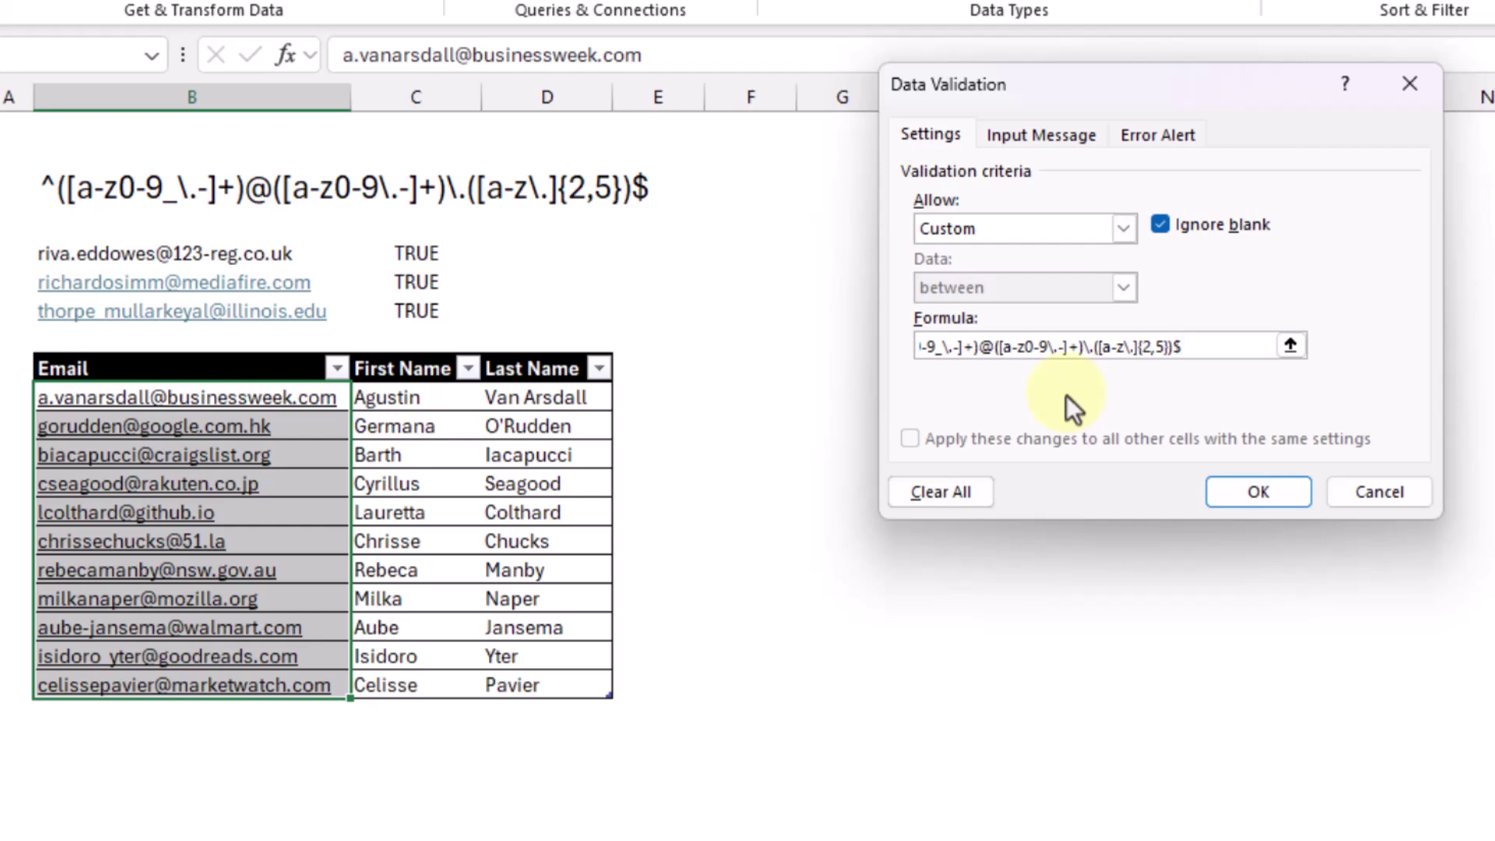
text("))
Step: Apply the rule with a Stop error alert titled 'Email Address Required.'
click(1170, 141)
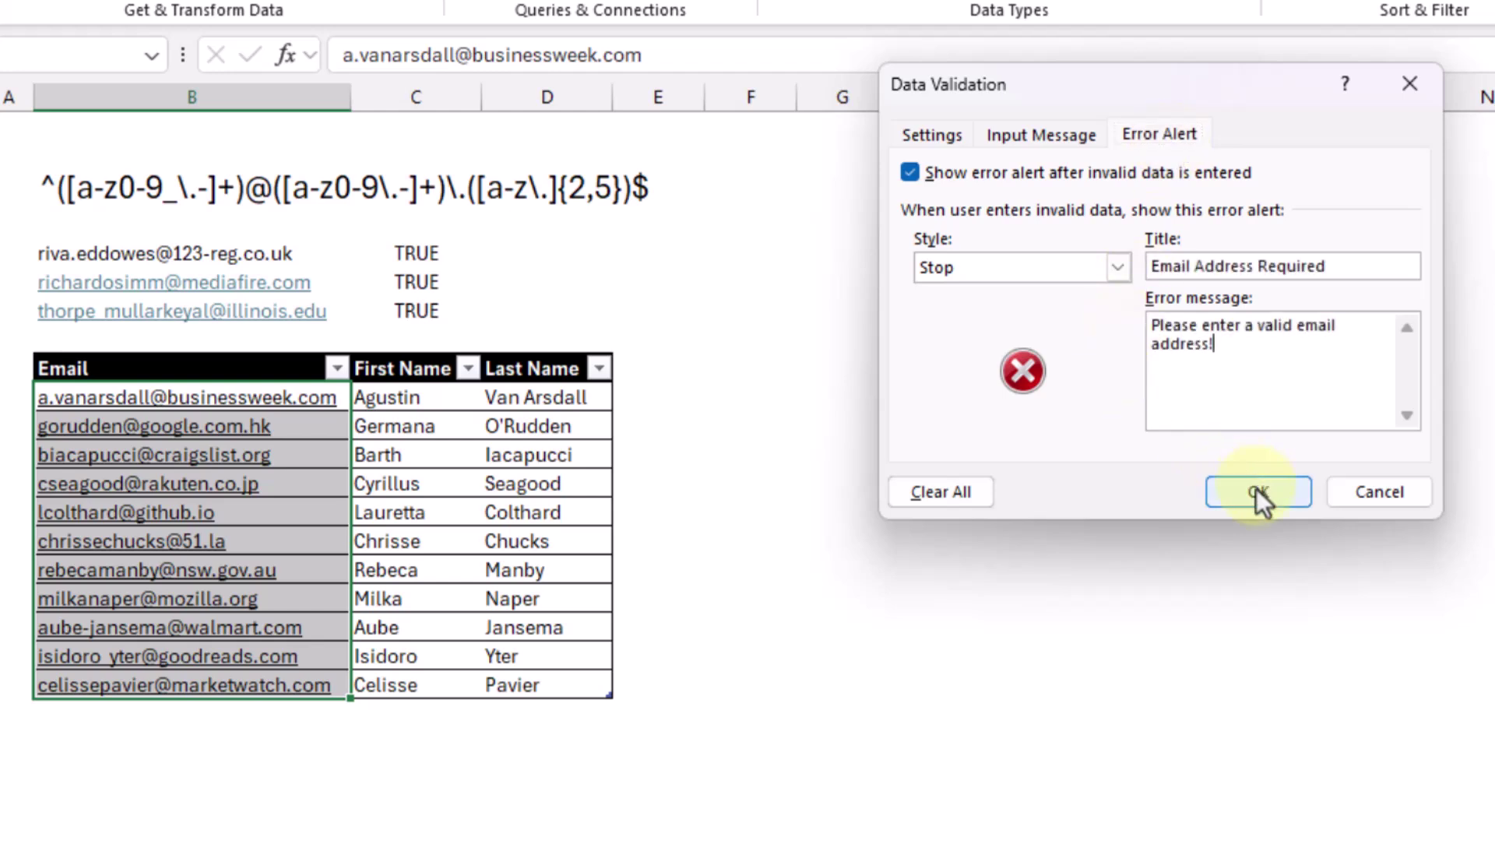
click(1255, 490)
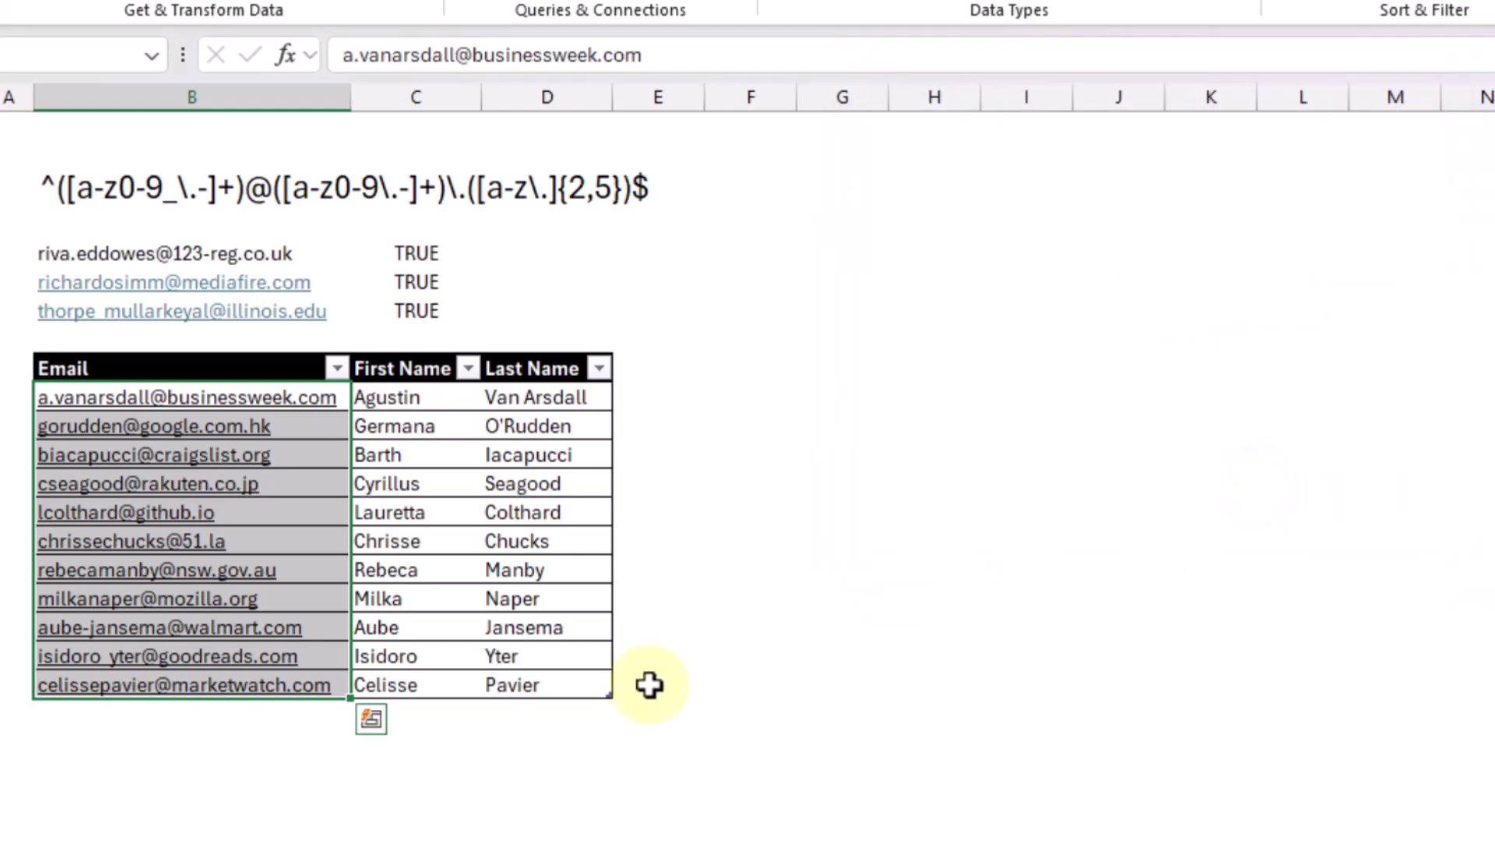
Step: Check that a plain name in B22 is rejected and a valid sample email address is accepted
click(256, 720)
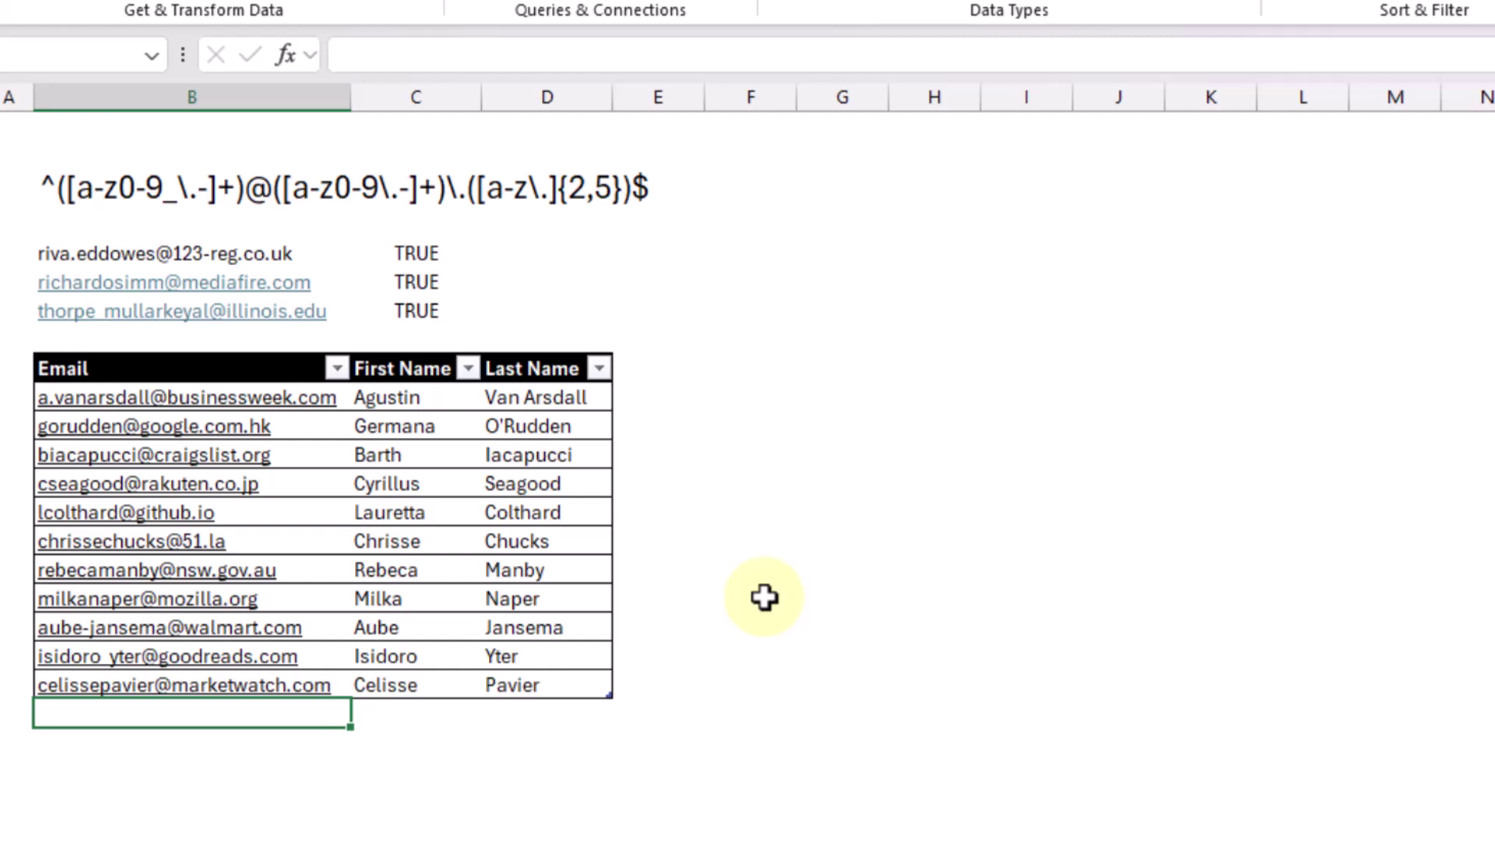
text(john)
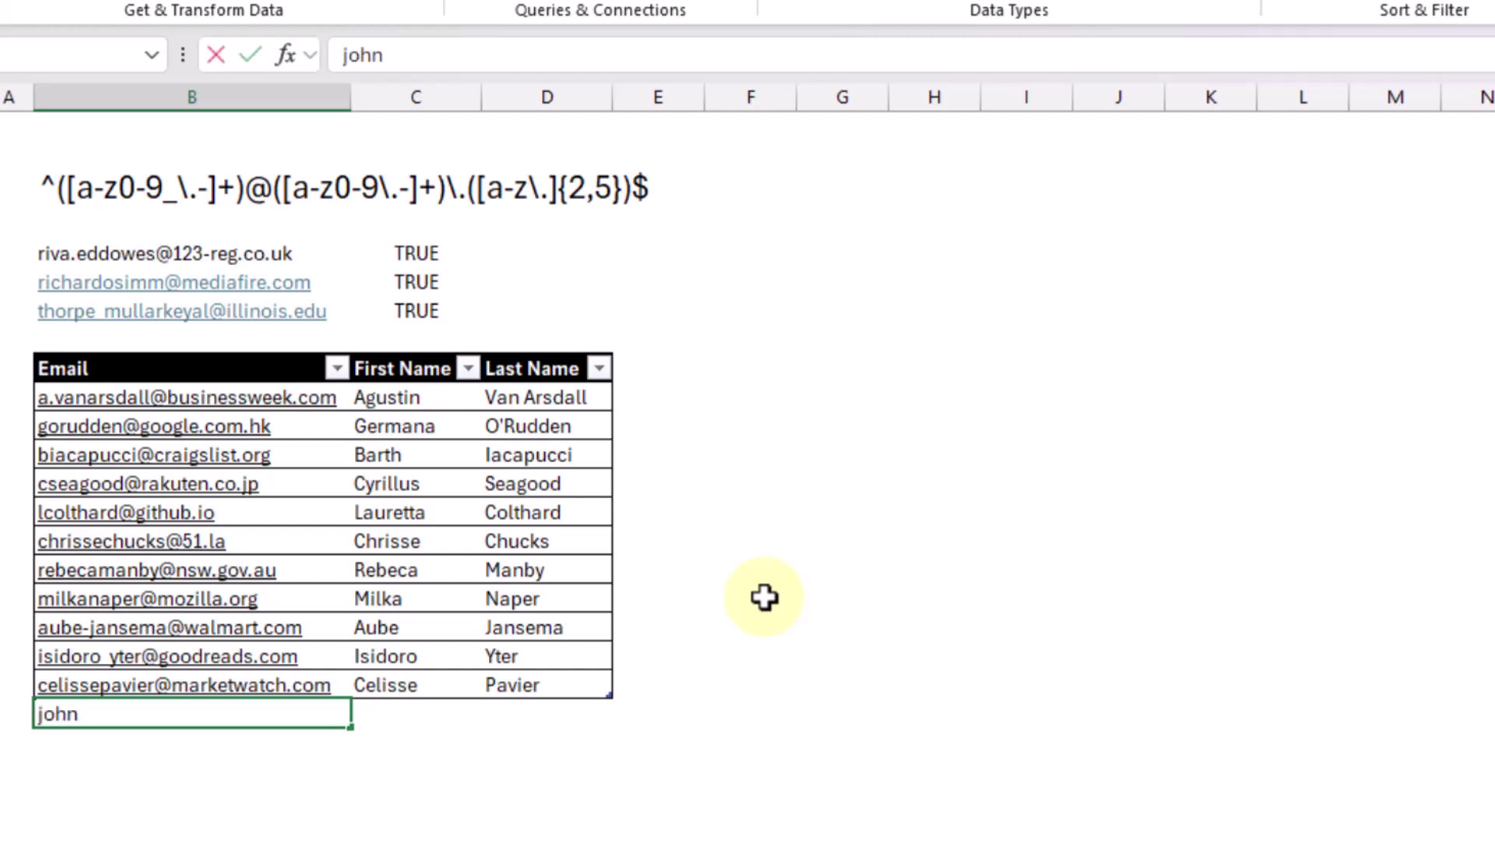
key(Return)
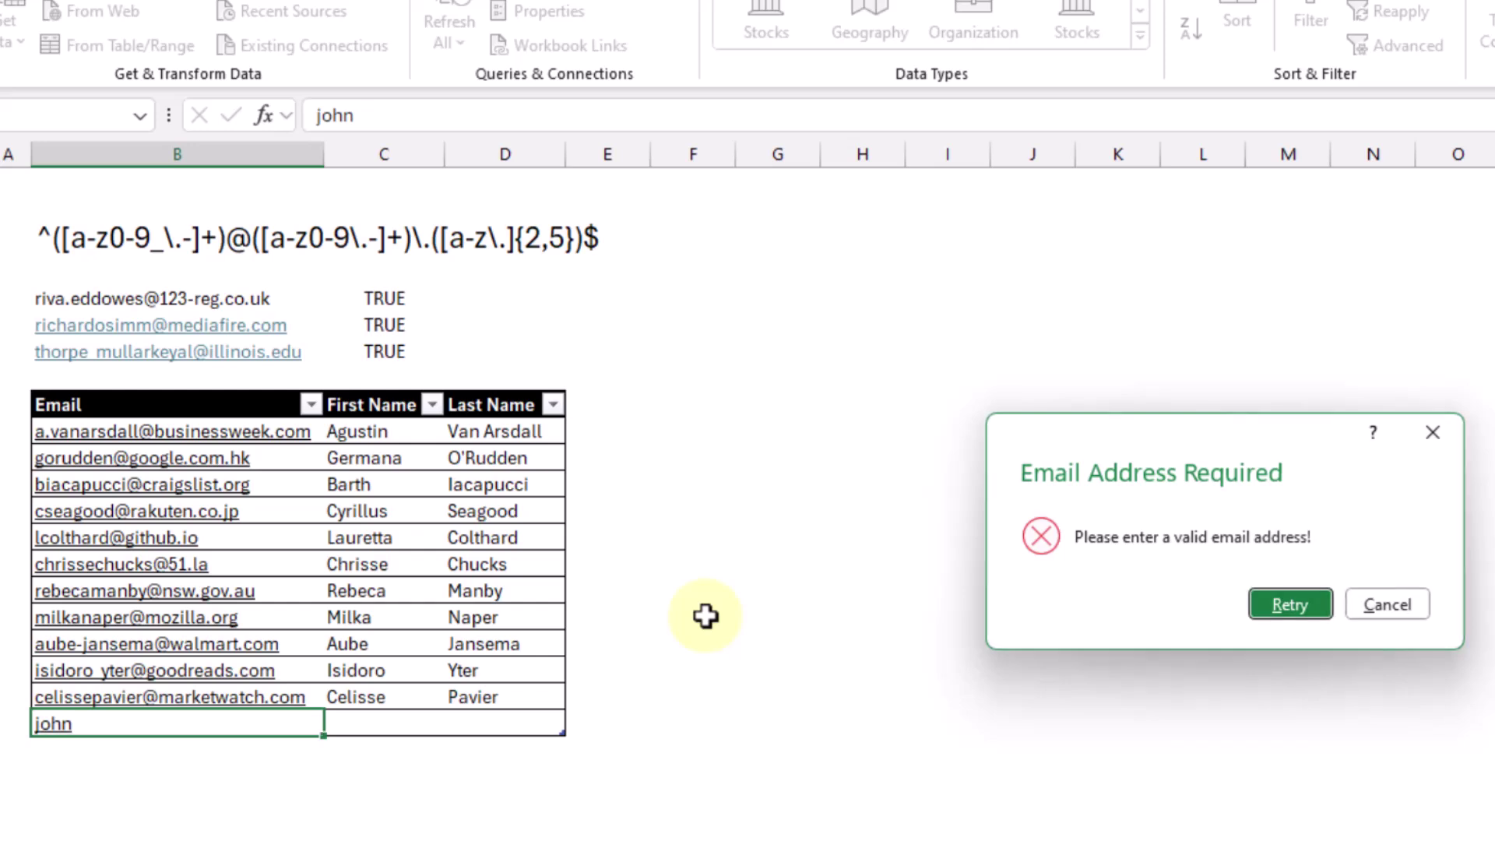
key(Escape)
text(john@)
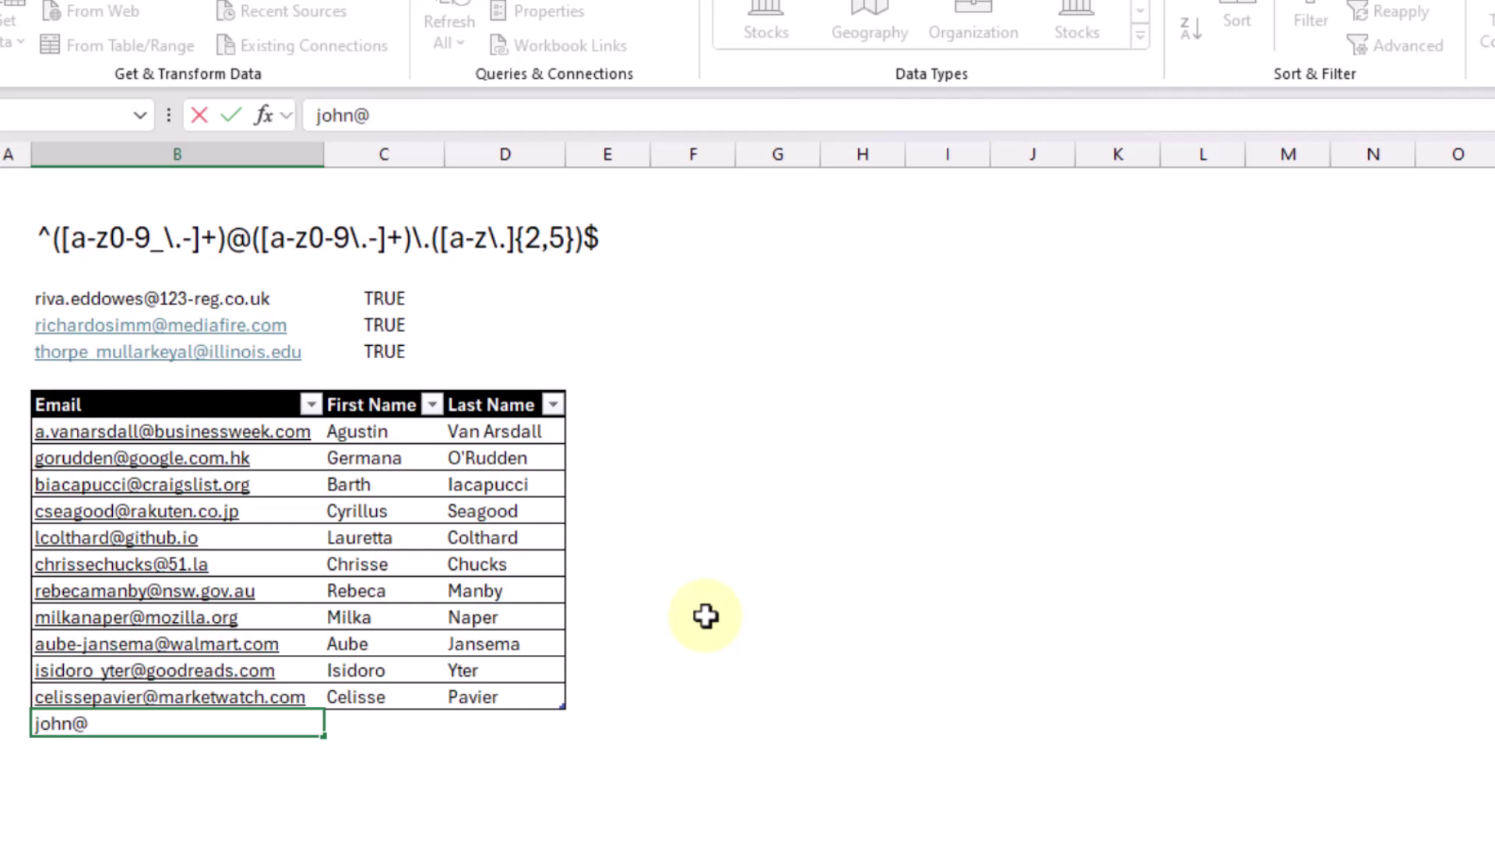
text(sample.com)
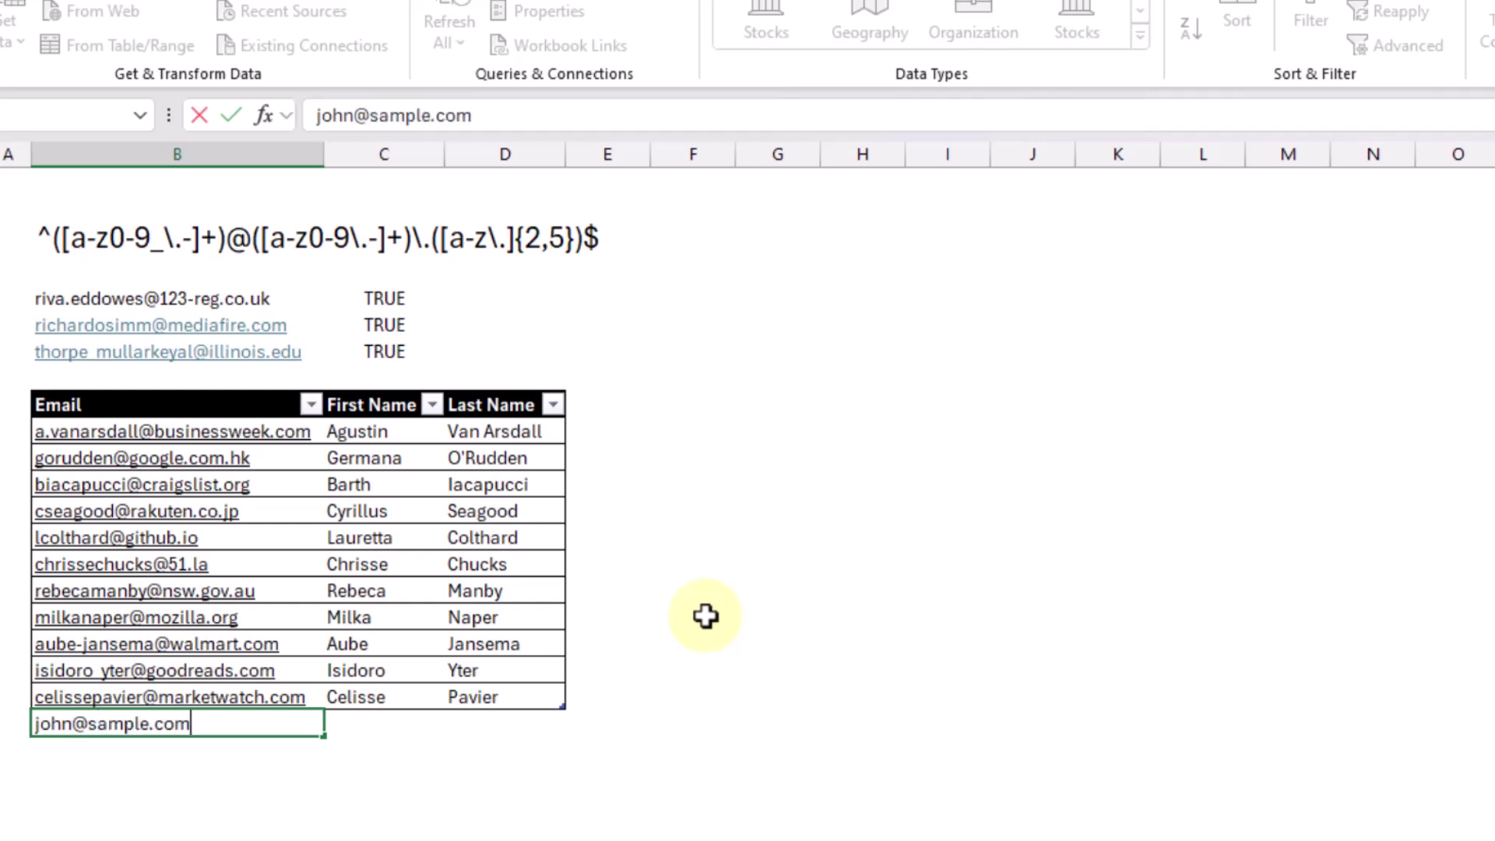
key(Return)
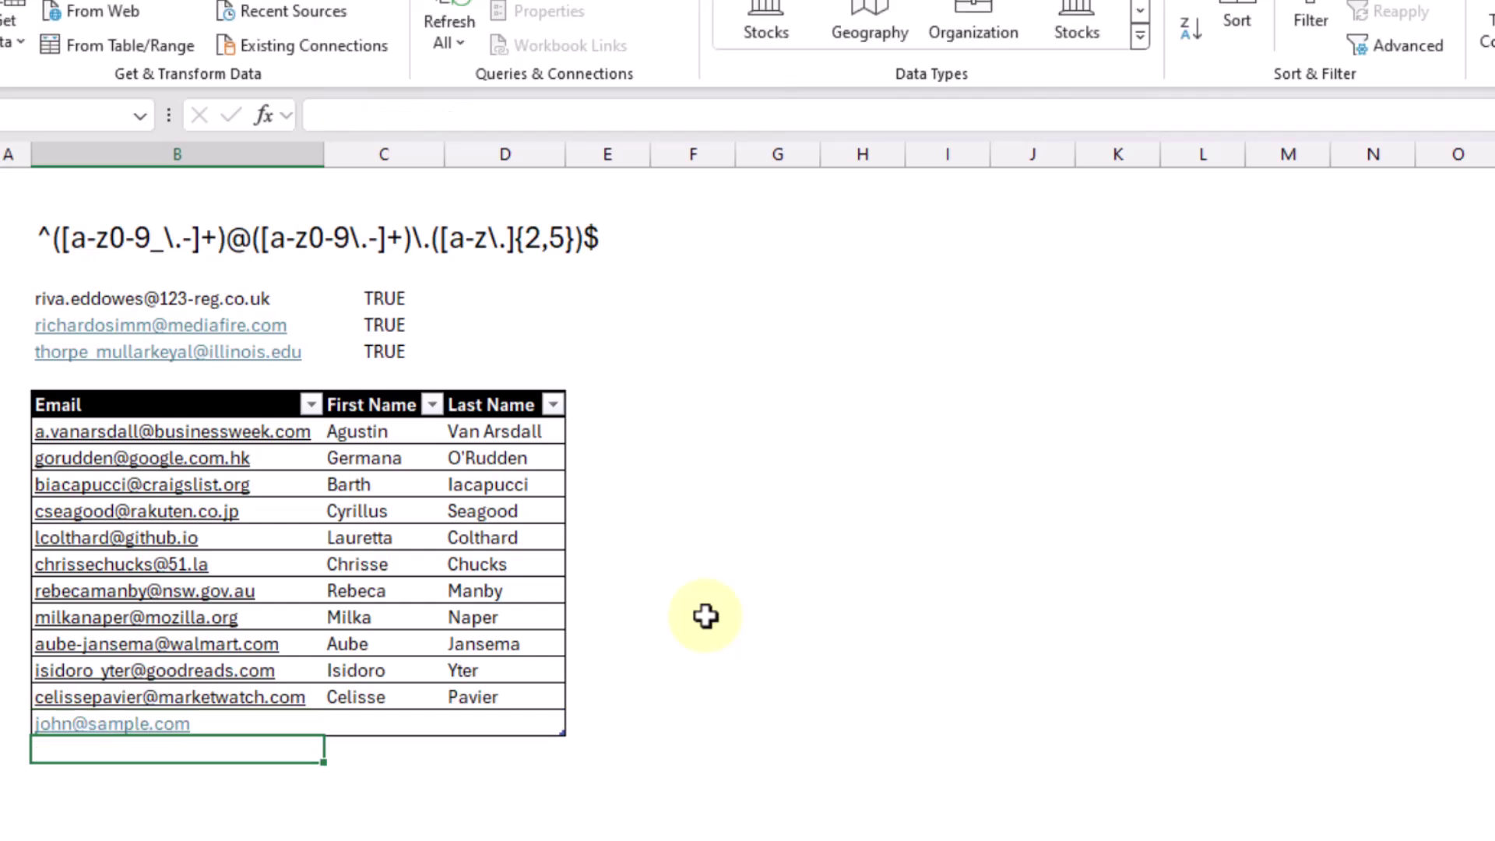